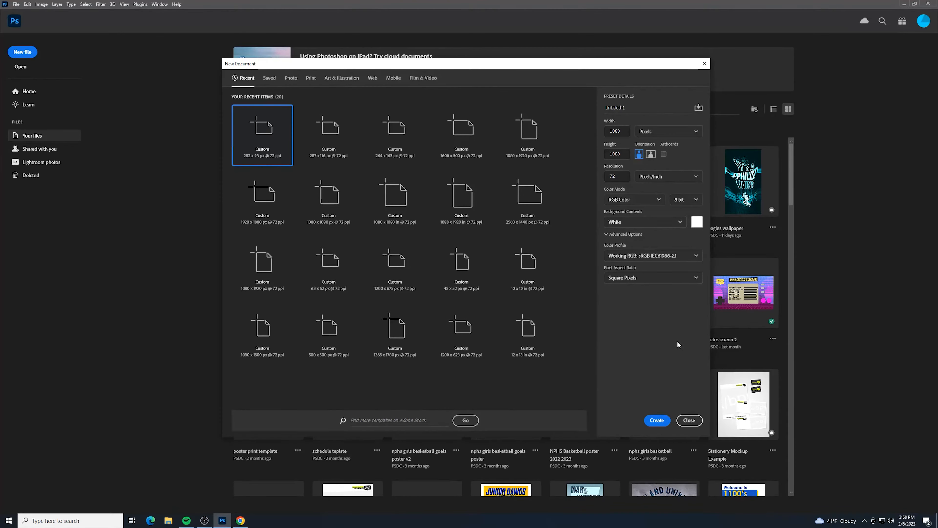
# Create a new 1080 × 1080 pixel RGB document at 72 pixels/inch with a white background
pyautogui.click(657, 420)
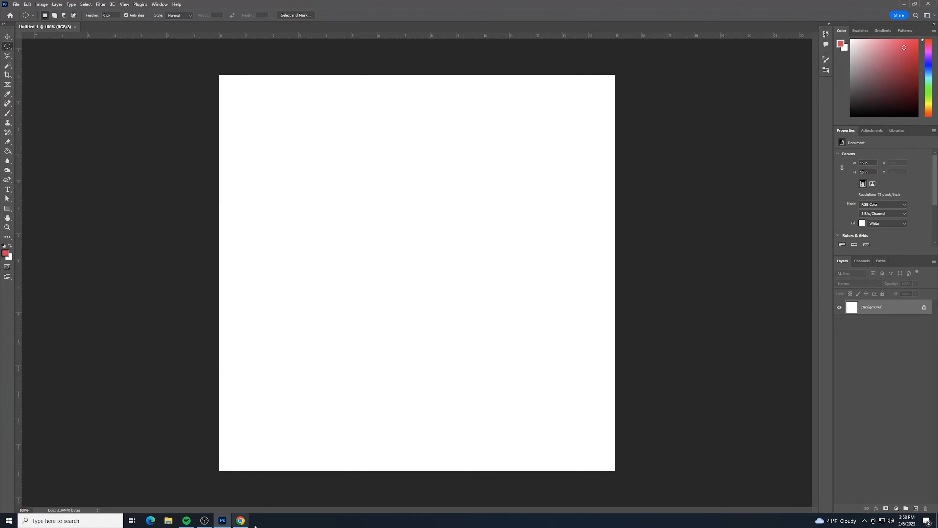
# Switch to Chrome and copy the dark brown cardboard texture photo from the Unsplash "cardboard" results
pyautogui.click(240, 521)
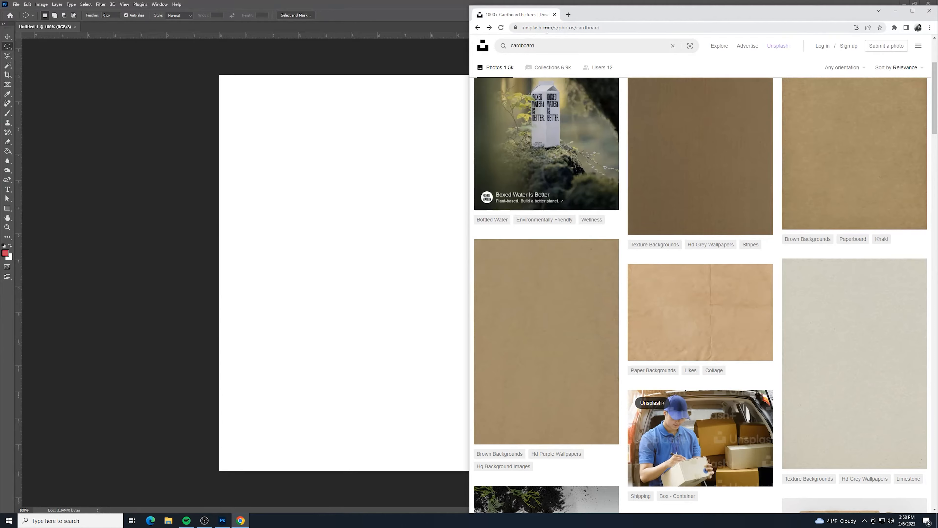
pyautogui.scroll(2, 698, 184)
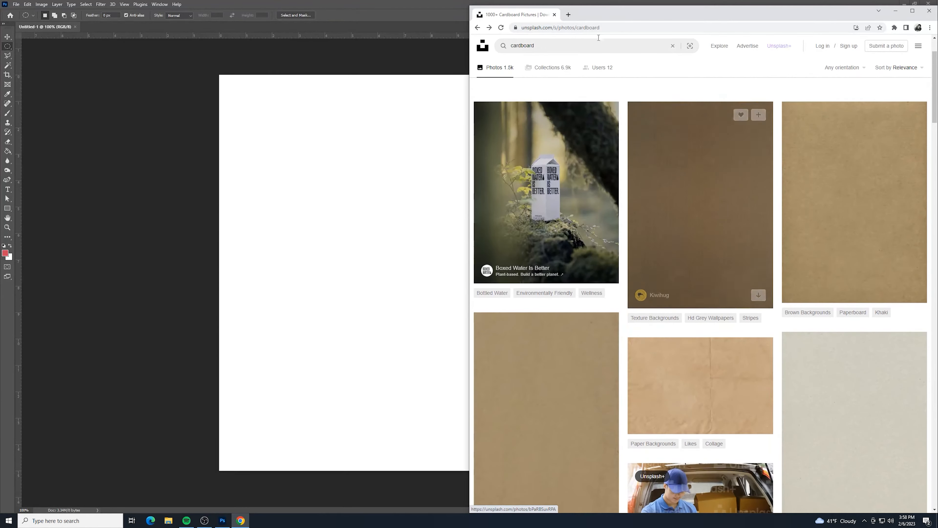
pyautogui.click(697, 169)
pyautogui.rightClick(695, 113)
pyautogui.click(734, 136)
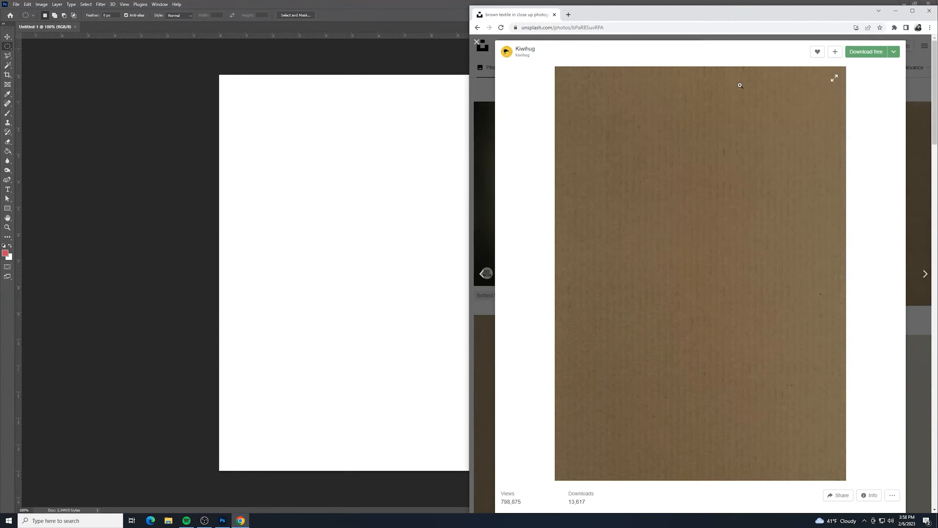
pyautogui.click(477, 42)
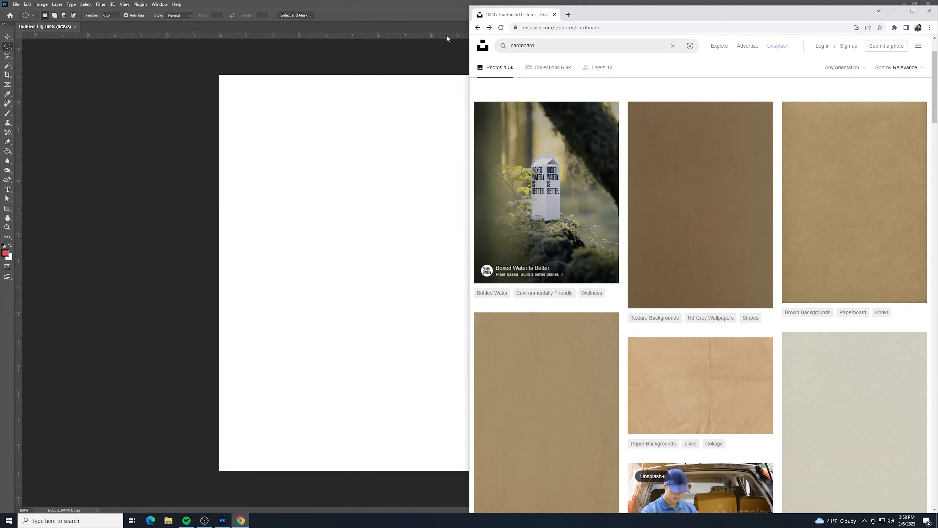
# Switch back to Photoshop, paste the cardboard texture and scale it to about 140% so it covers the whole canvas
pyautogui.click(409, 7)
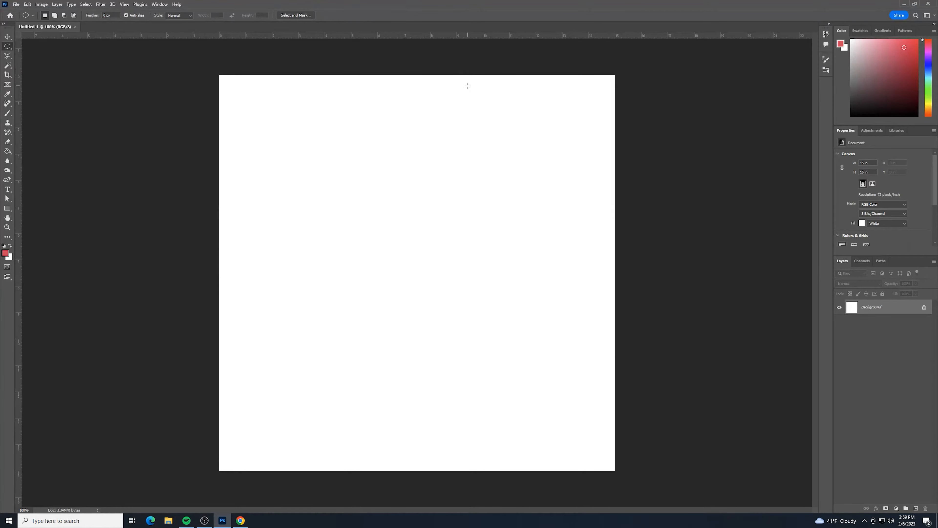
pyautogui.hotkey('ctrl', 'v')
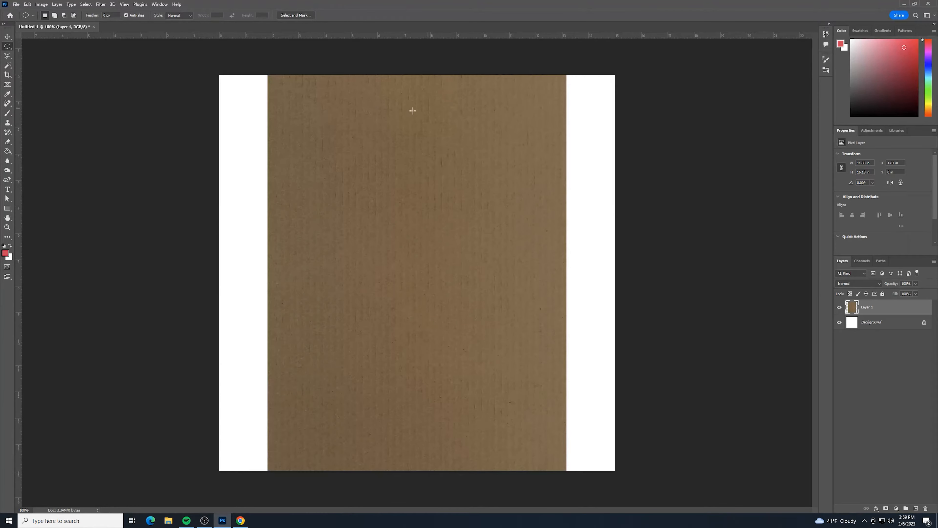
pyautogui.click(7, 37)
pyautogui.hotkey('ctrl', '-')
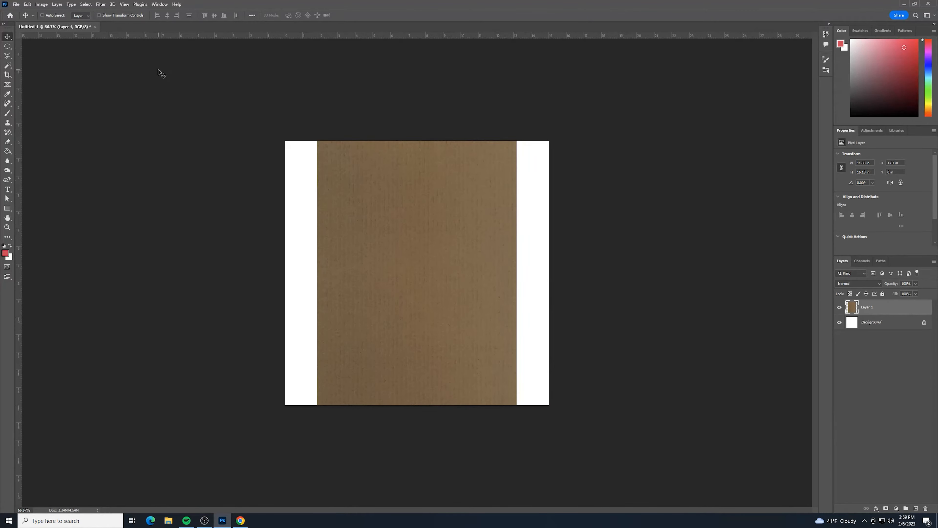
pyautogui.hotkey('ctrl', 't')
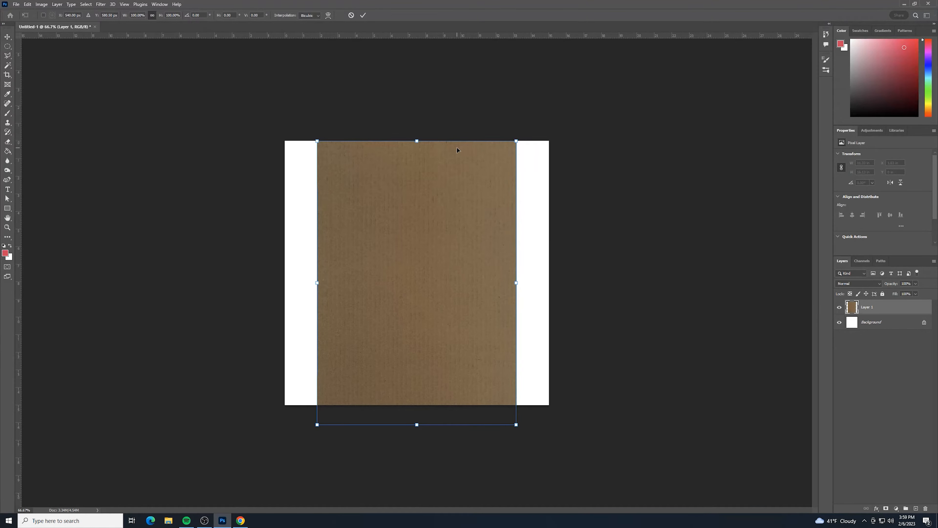
pyautogui.moveTo(516, 425); pyautogui.dragTo(588, 457)
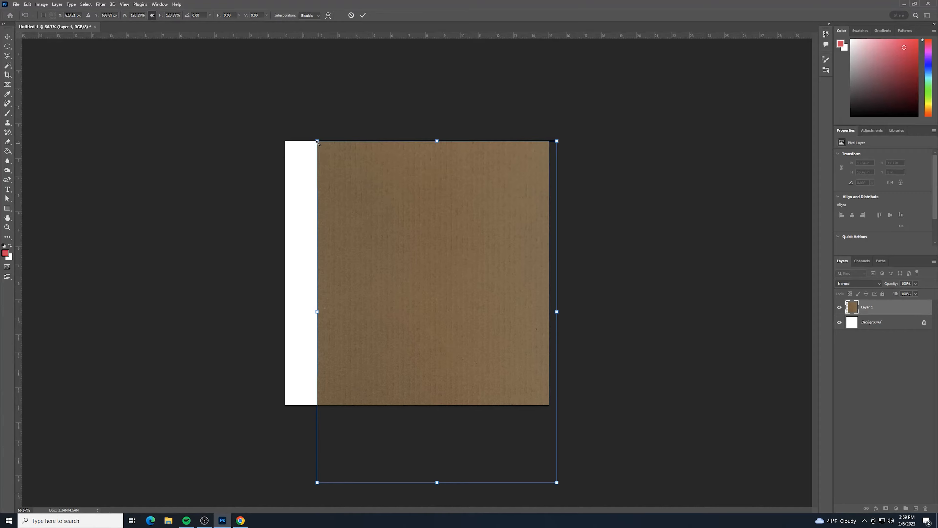
pyautogui.moveTo(317, 141); pyautogui.dragTo(300, 73)
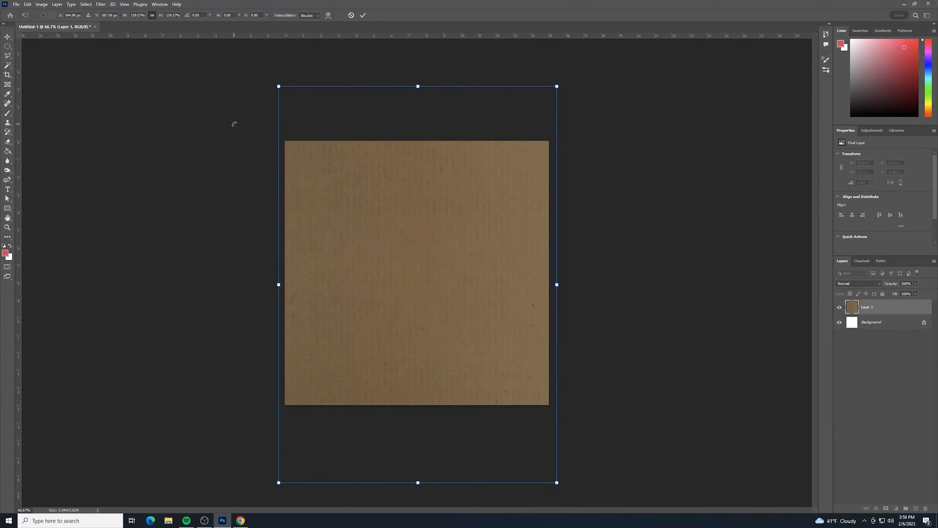
pyautogui.press('Return')
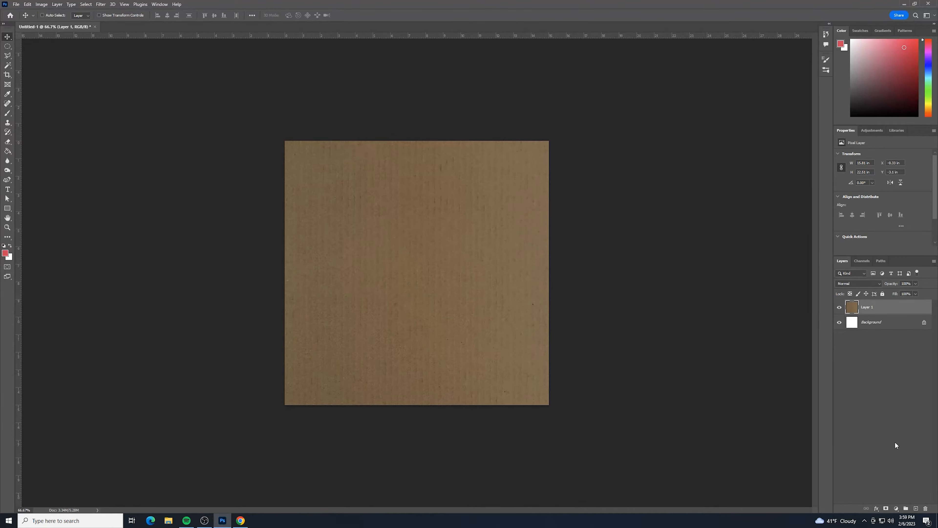
# Rename the pasted texture layer as "cardboard"
pyautogui.doubleClick(869, 307)
pyautogui.write('cardboard')
pyautogui.click(882, 377)
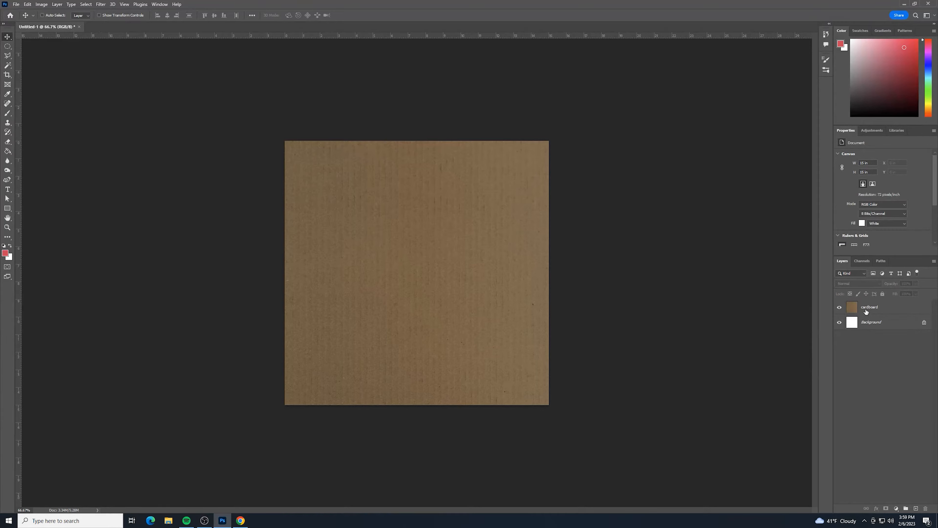
# Add a new layer above the cardboard layer and fill it with the color #640000 at 100% opacity
pyautogui.click(897, 306)
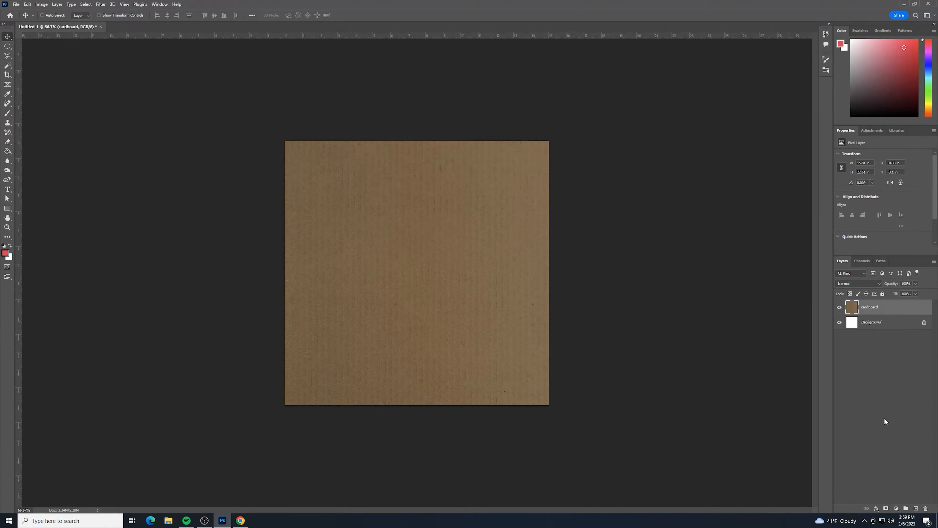
pyautogui.click(915, 509)
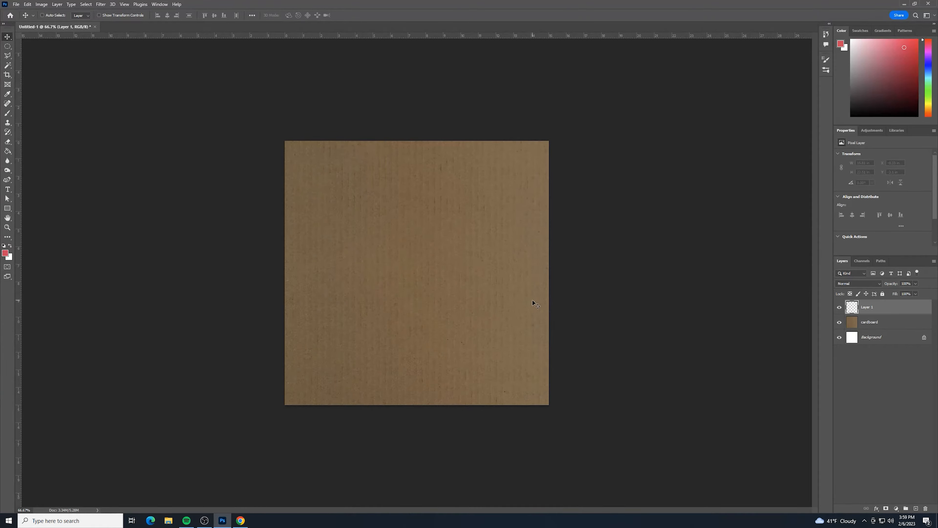
pyautogui.hotkey('shift', 'F5')
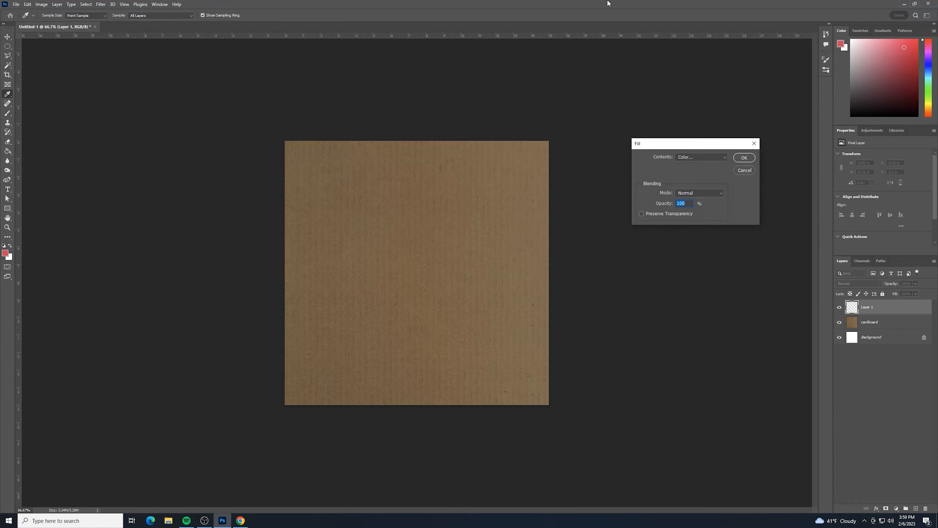
pyautogui.click(694, 158)
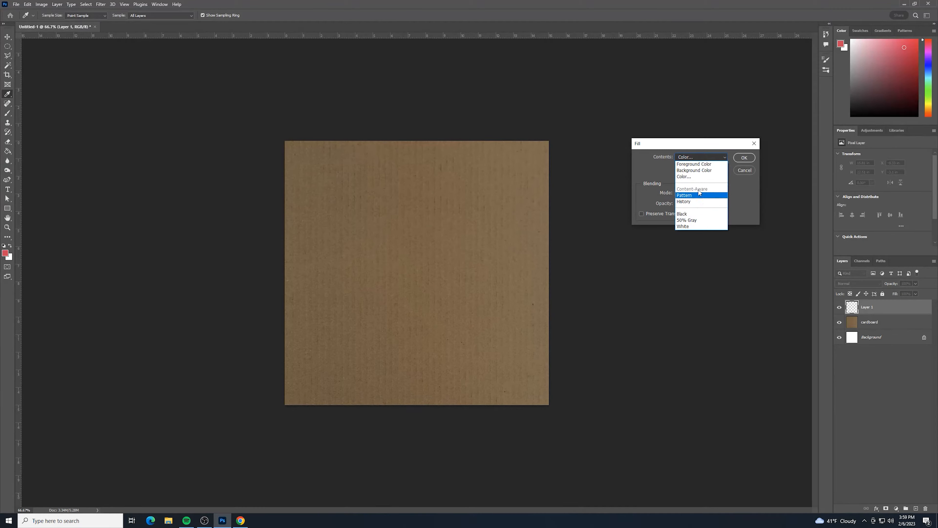
pyautogui.click(697, 177)
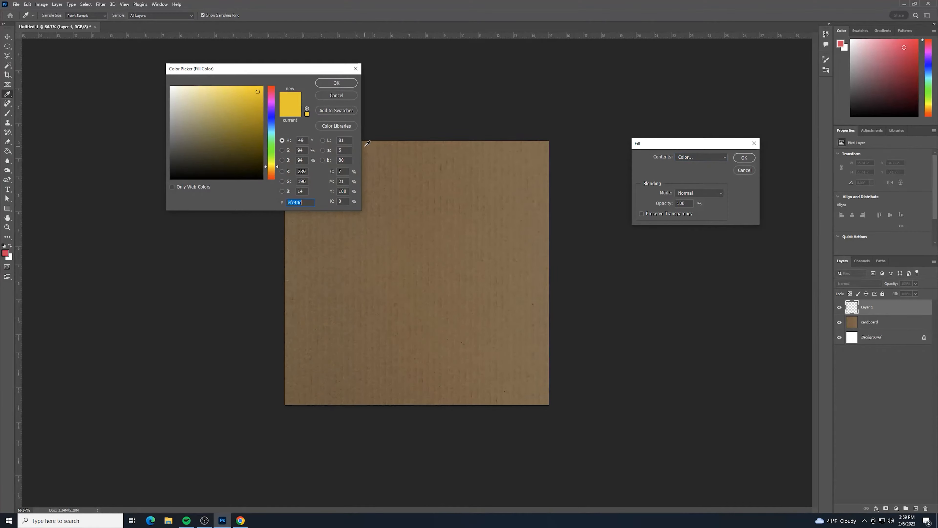
pyautogui.write('6')
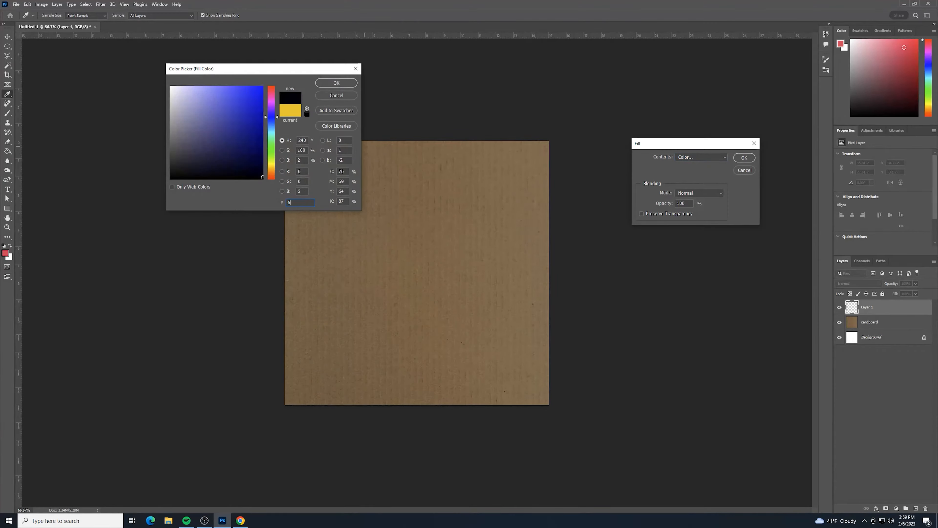
pyautogui.write('40000')
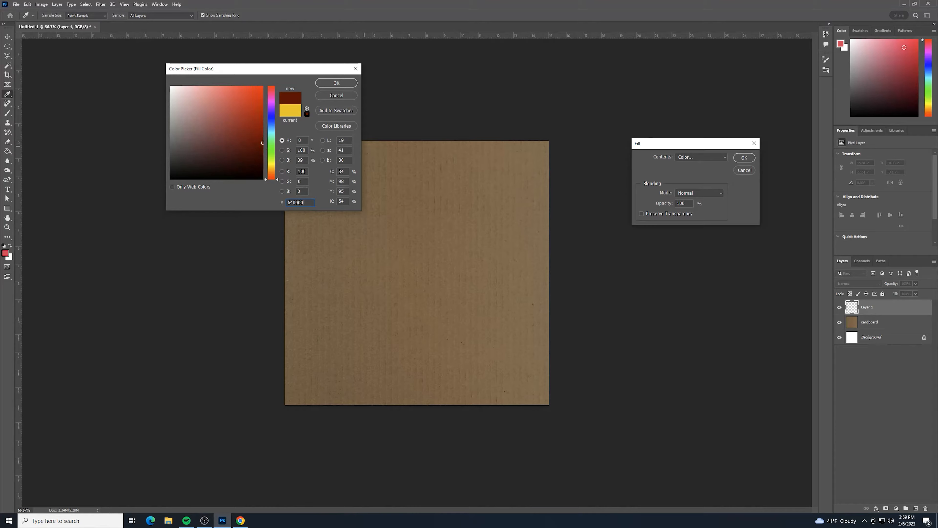
pyautogui.click(337, 83)
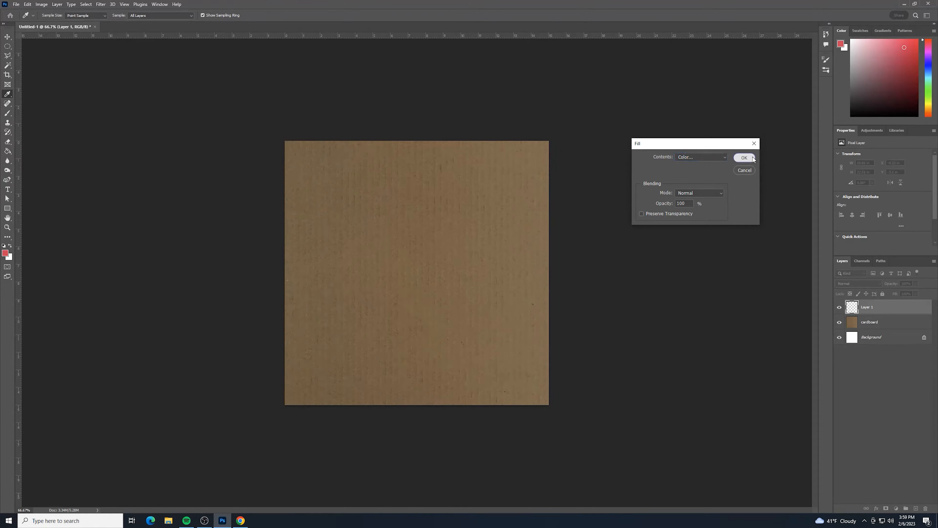
pyautogui.click(740, 157)
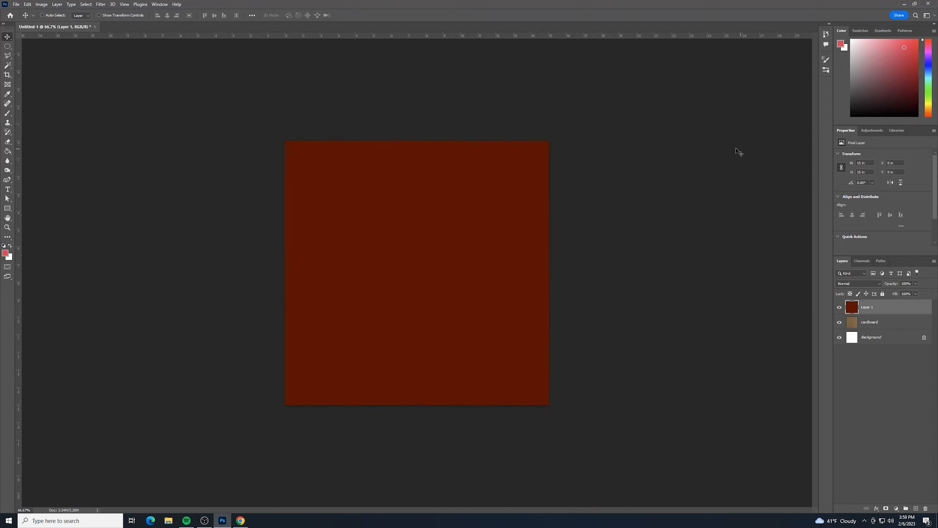
# Rename the dark red fill layer as "red"
pyautogui.doubleClick(866, 307)
pyautogui.write('red')
pyautogui.click(869, 373)
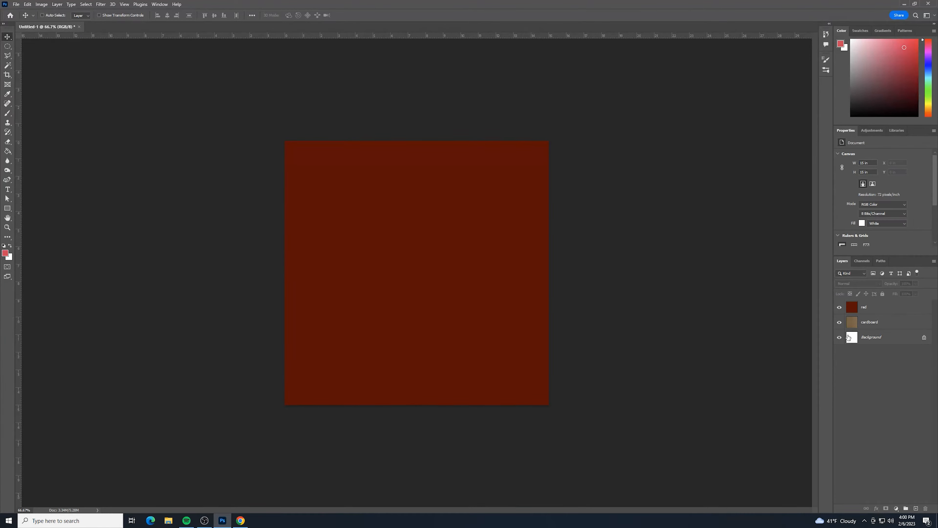
# Set the red layer's blend mode to Soft Light
pyautogui.click(869, 309)
pyautogui.click(870, 283)
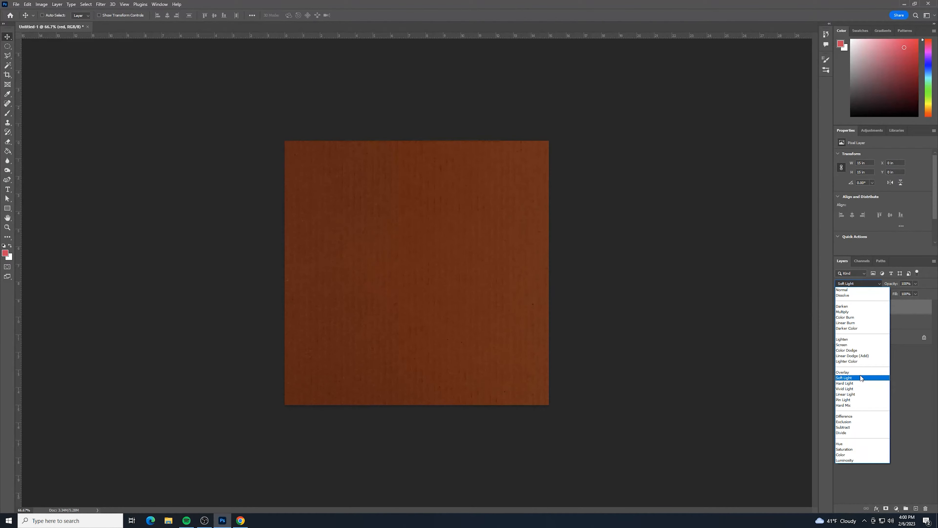
pyautogui.press('Up')
pyautogui.click(865, 377)
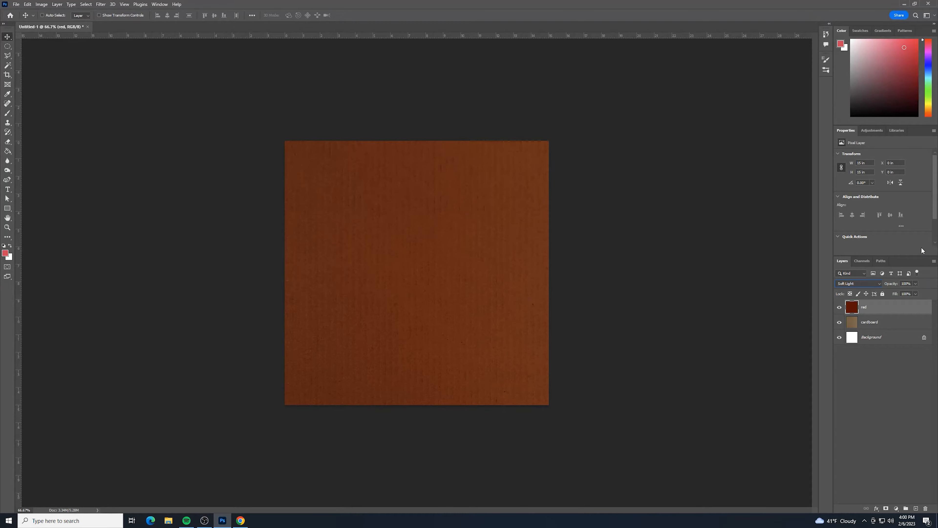
# Group the red and cardboard layers together and name the group "card"
pyautogui.click(895, 418)
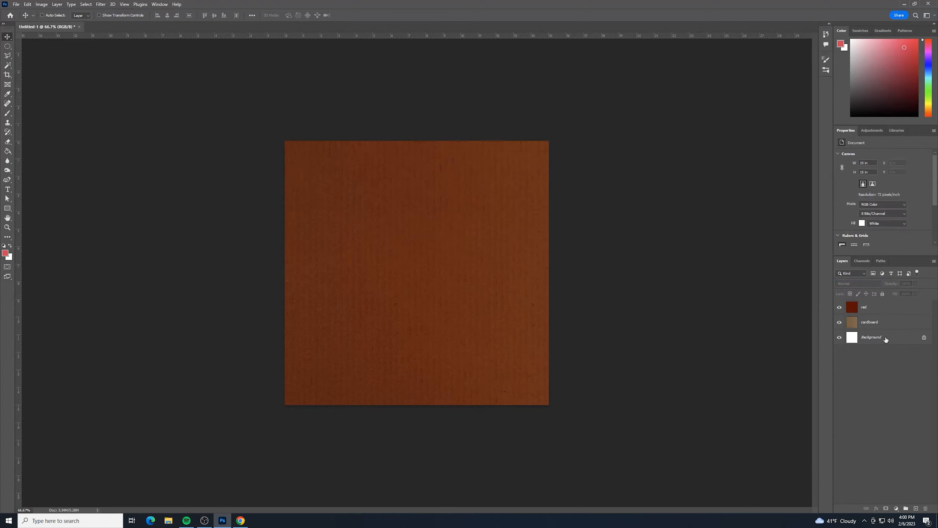
pyautogui.click(884, 324)
pyautogui.keyDown('shift'); pyautogui.click(893, 310); pyautogui.keyUp('shift')
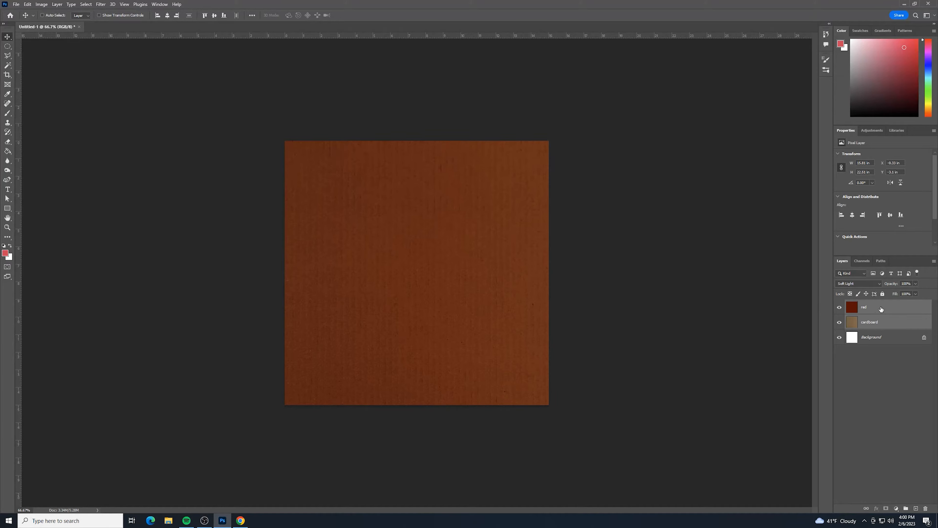
pyautogui.click(906, 508)
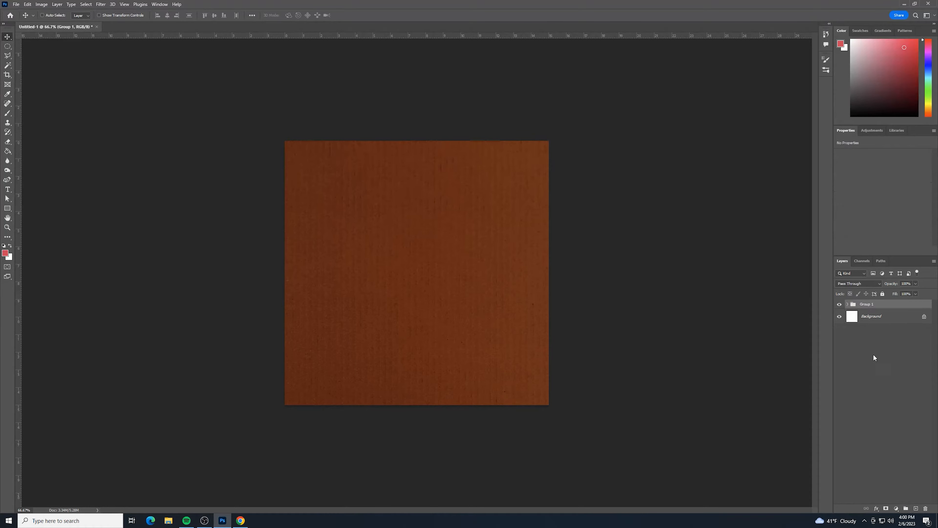
pyautogui.doubleClick(864, 304)
pyautogui.click(858, 383)
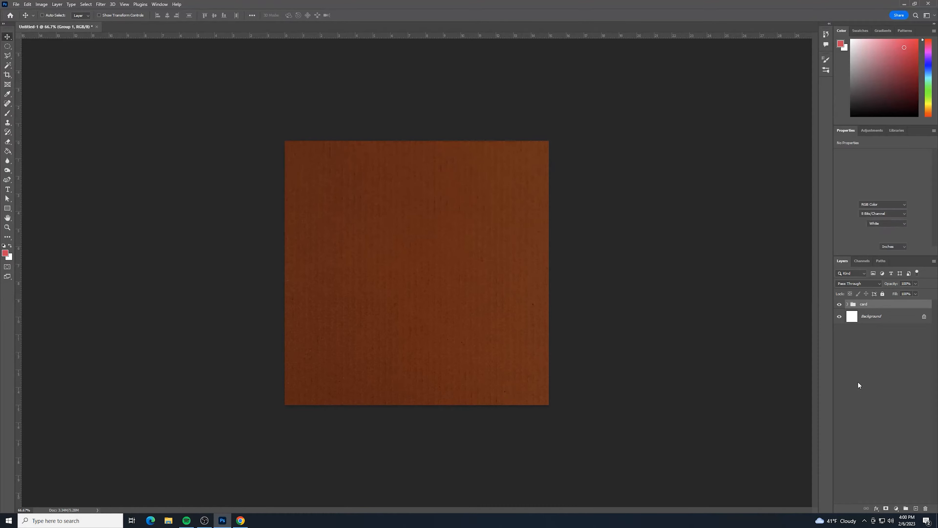
# Add a new layer above the card group and set the Horizontal Type tool's text color to white
pyautogui.click(905, 307)
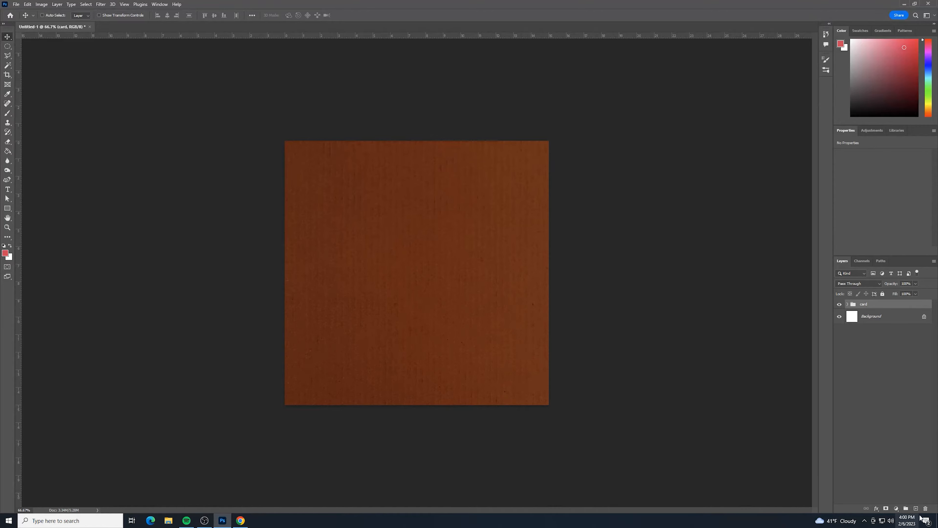
pyautogui.click(916, 508)
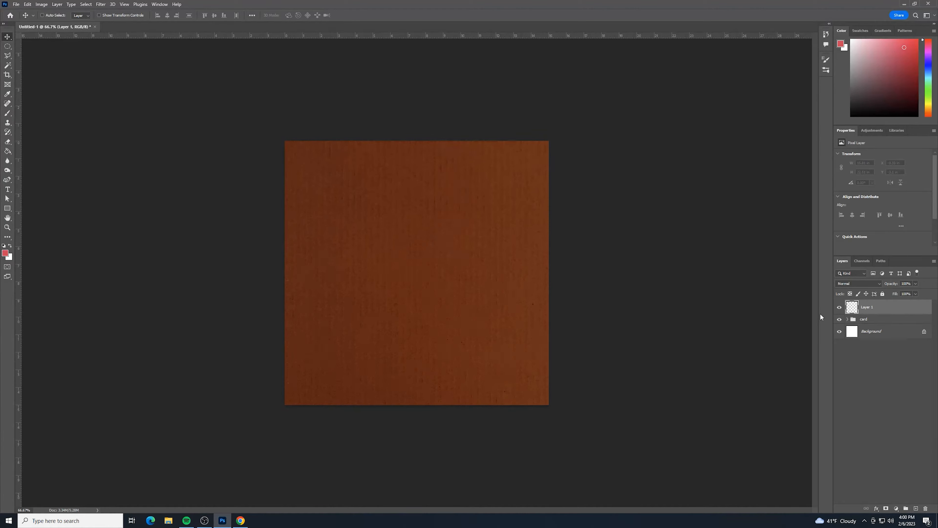
pyautogui.rightClick(7, 189)
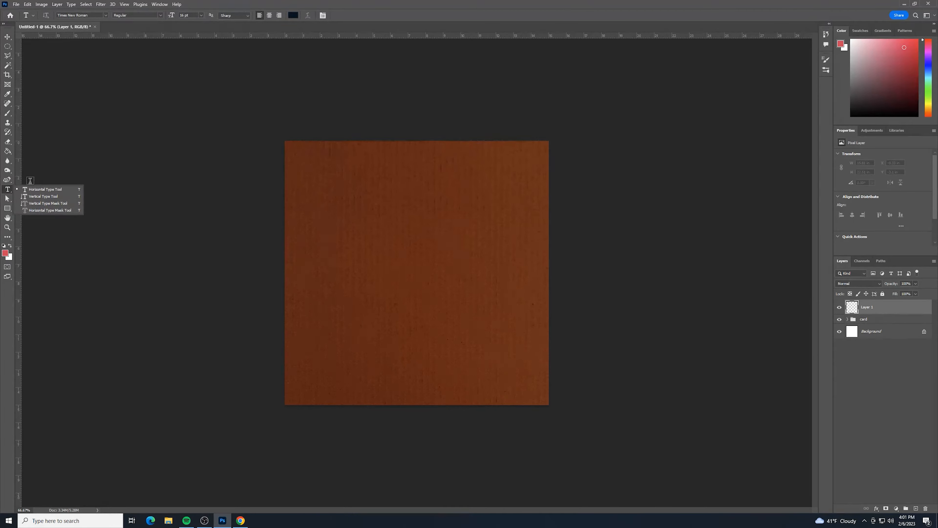
pyautogui.click(45, 190)
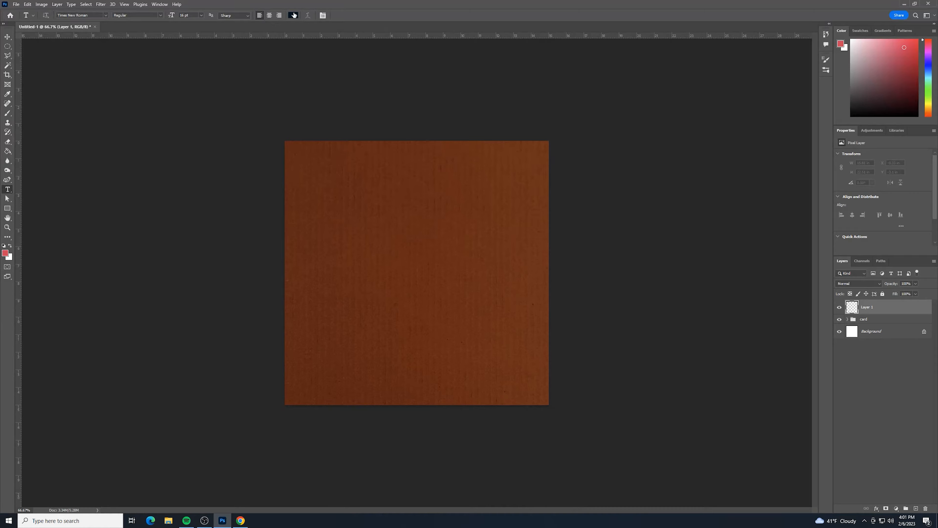
pyautogui.click(292, 15)
pyautogui.moveTo(214, 108); pyautogui.dragTo(143, 74)
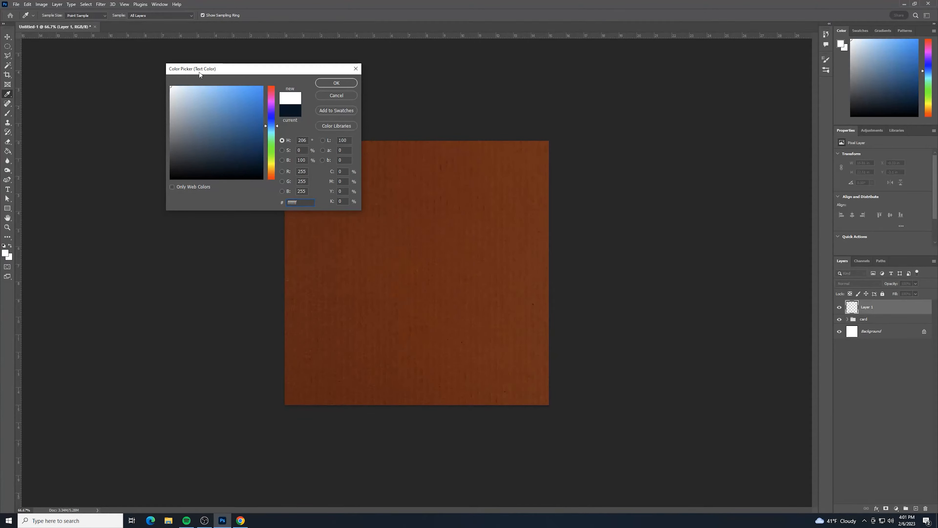
pyautogui.click(337, 83)
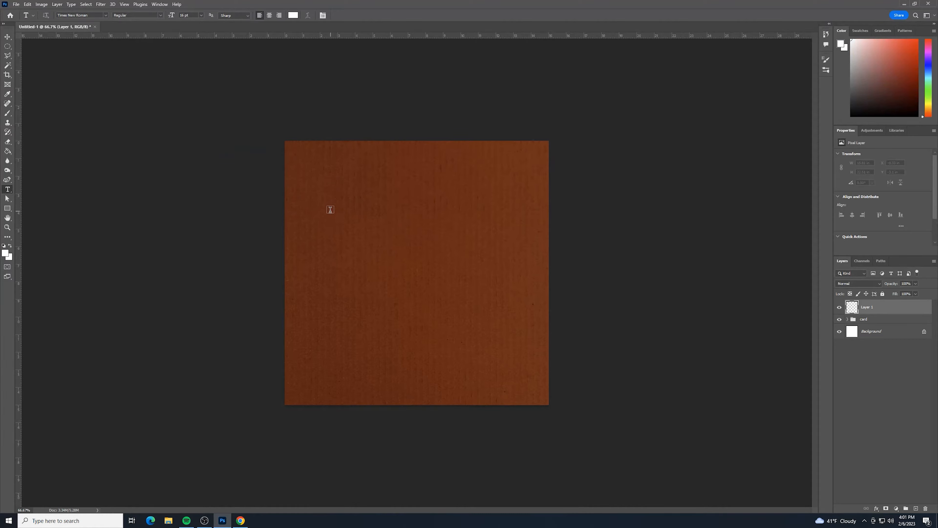
# Start a new text object in the upper part of the canvas and set its font to Mistral Regular
pyautogui.click(334, 196)
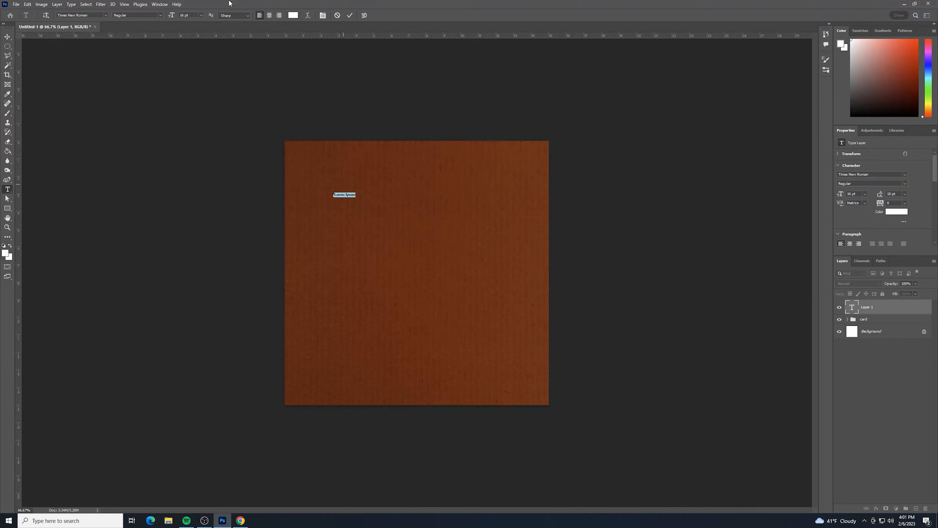
pyautogui.click(106, 17)
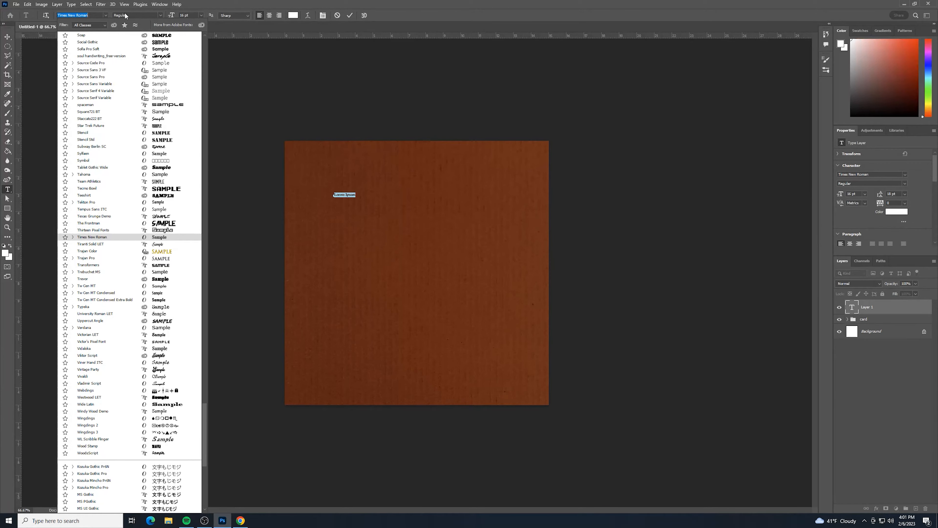
pyautogui.write('mistral')
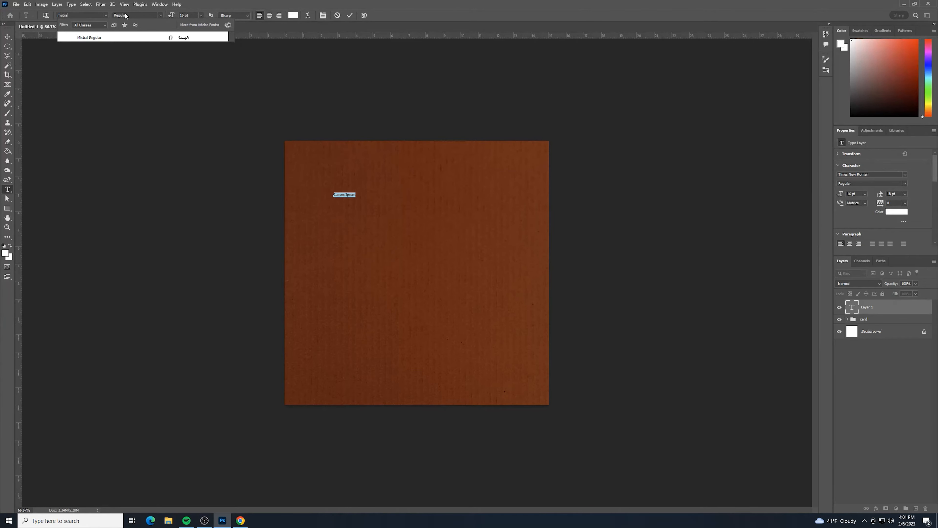
pyautogui.click(90, 37)
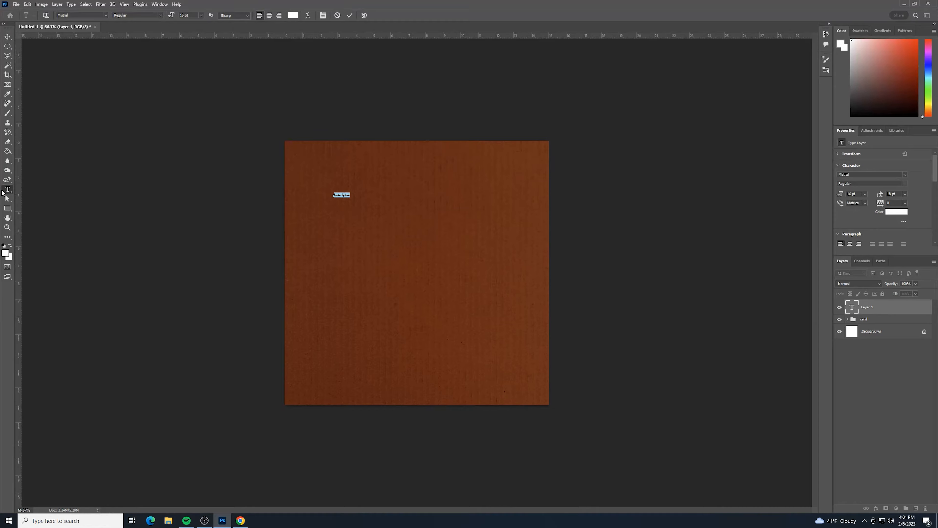
# Replace the placeholder text with "Happy Valentine's Day" on two lines, breaking after "Happy", and commit it
pyautogui.click(342, 194)
pyautogui.hotkey('ctrl', 'a')
pyautogui.press('BackSpace')
pyautogui.click(9, 39)
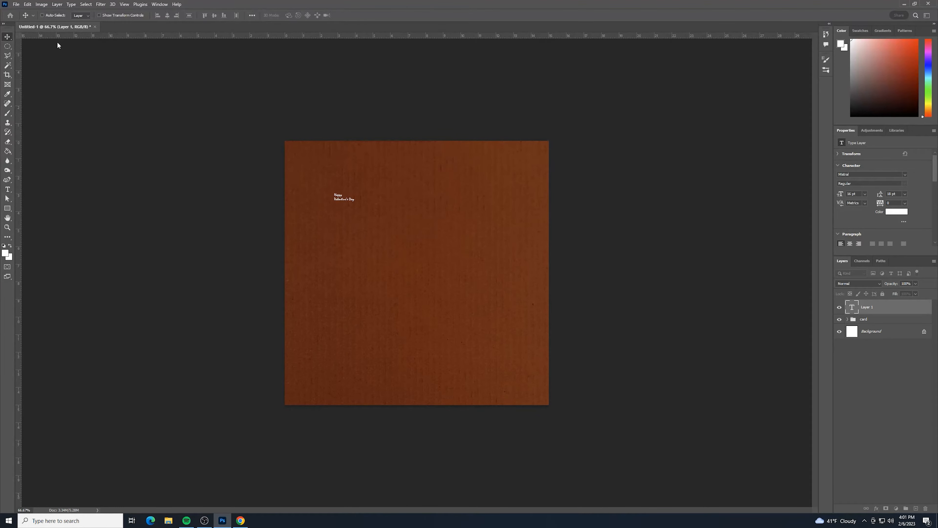
# Scale the text proportionally to about 179 pt and place it horizontally centred in the upper half of the canvas
pyautogui.hotkey('ctrl', 't')
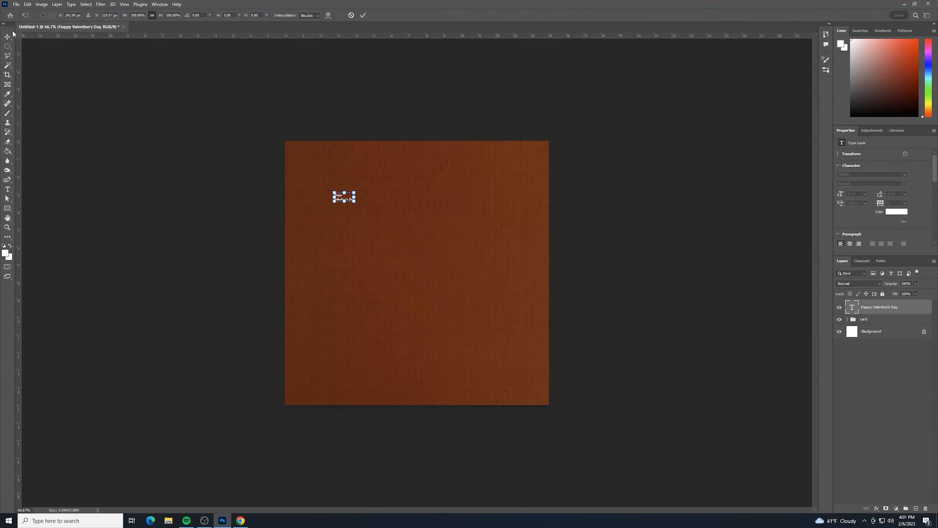
pyautogui.moveTo(355, 202); pyautogui.dragTo(521, 205)
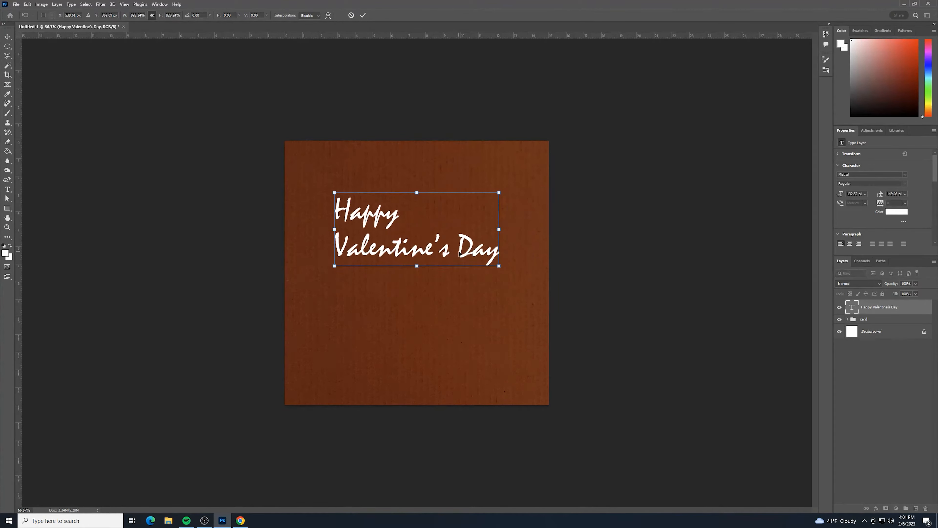
pyautogui.moveTo(458, 247); pyautogui.dragTo(502, 242)
pyautogui.press('Down')
pyautogui.press('Down')
pyautogui.press('Down')
pyautogui.press('Down')
pyautogui.press('Down')
pyautogui.press('Down')
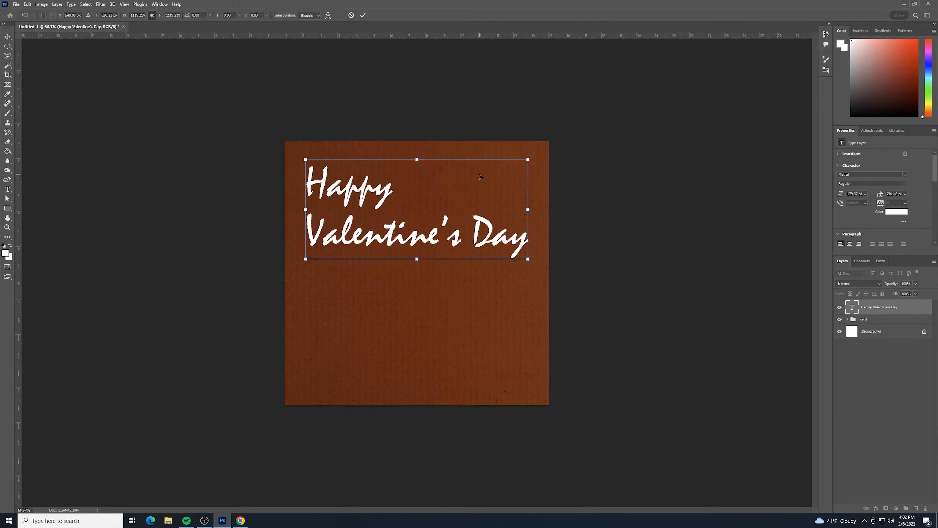
pyautogui.press('Return')
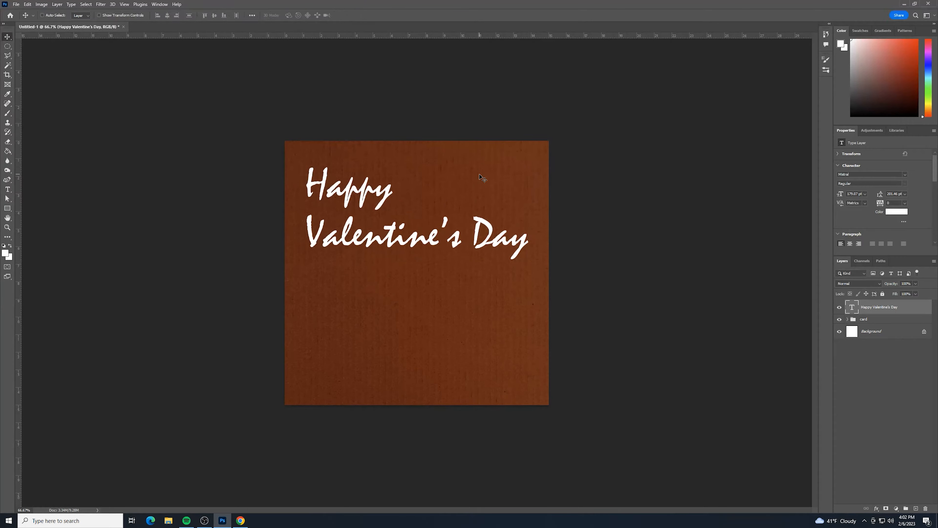
pyautogui.press('Left')
pyautogui.press('Left')
pyautogui.press('Left')
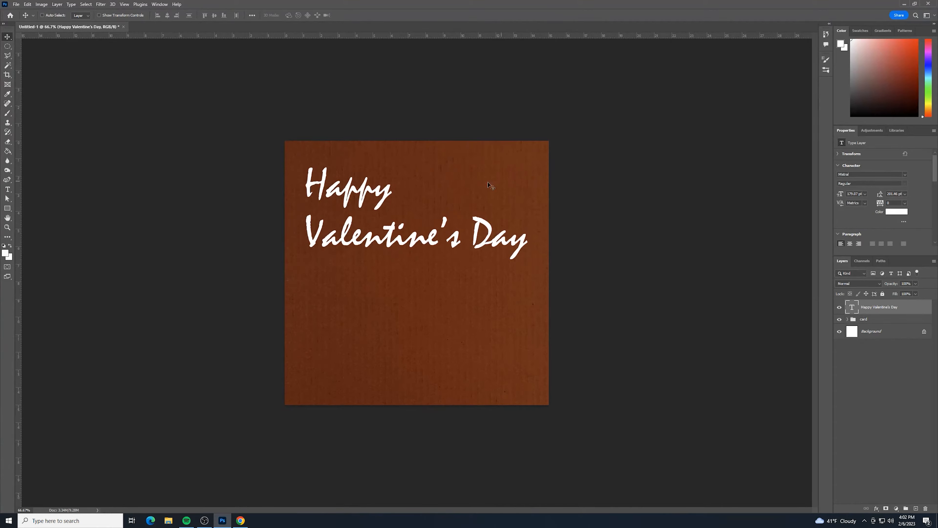
# Add a new layer between the text layer and the card group and activate the Custom Shape tool
pyautogui.click(915, 508)
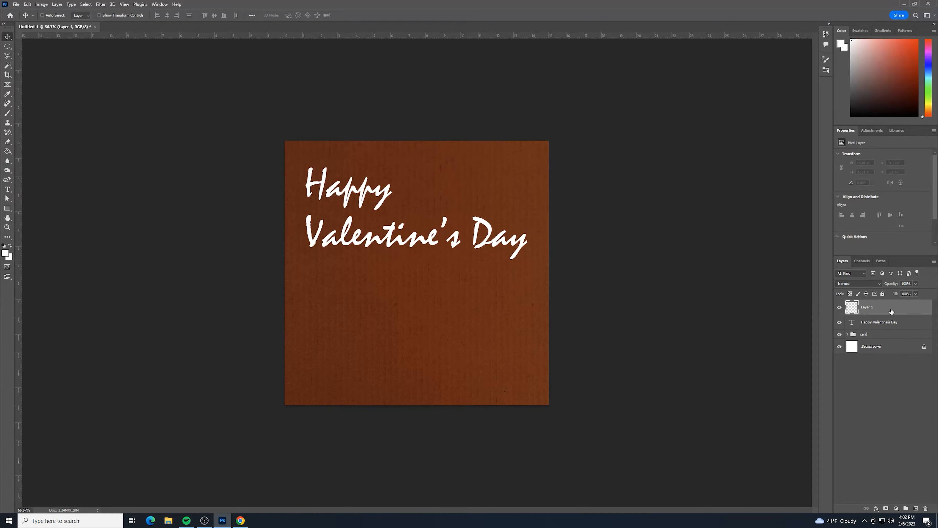
pyautogui.moveTo(892, 311); pyautogui.dragTo(897, 328)
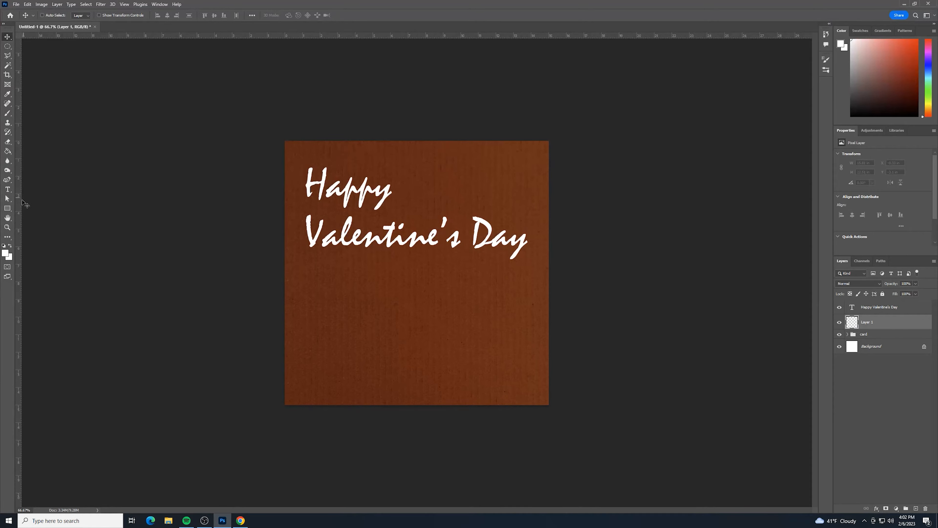
pyautogui.click(8, 210)
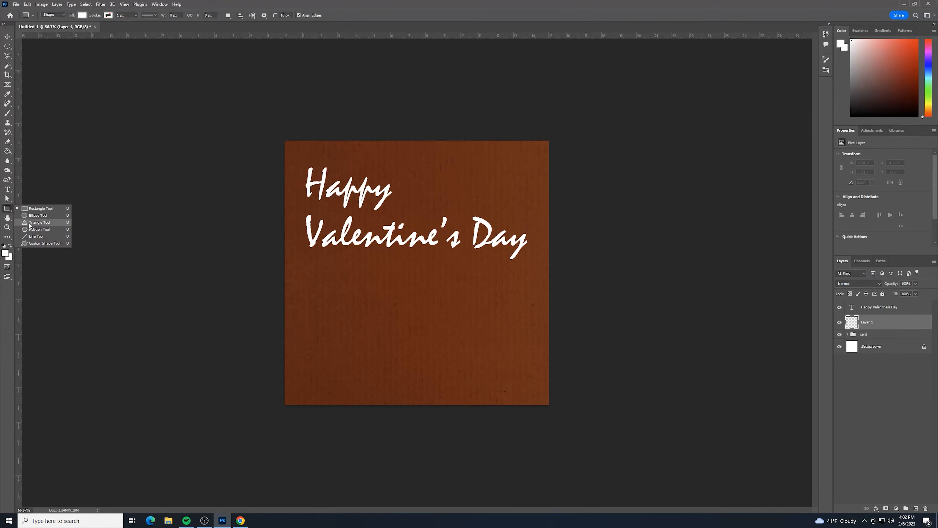
pyautogui.click(48, 243)
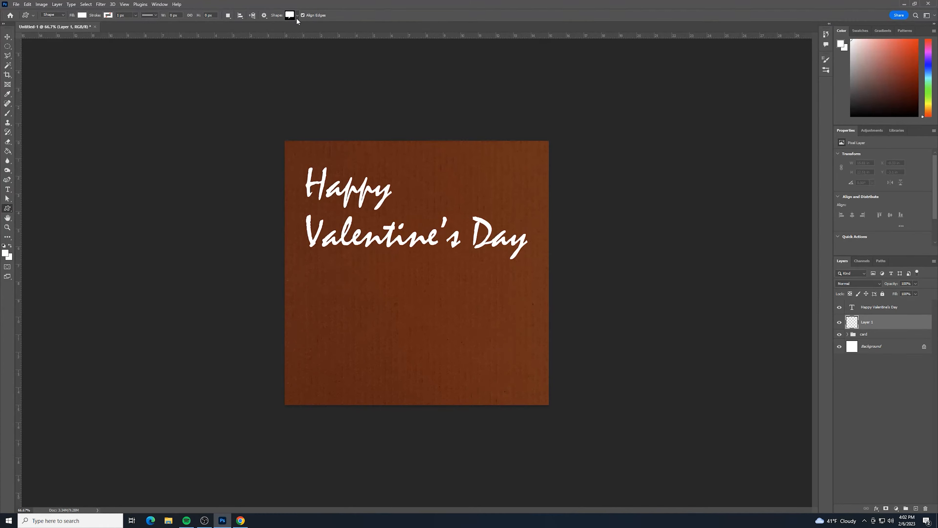
# Choose the solid heart from the Shapes set in All Legacy Default Shapes and draw it about 440 × 383 px below the text
pyautogui.click(297, 18)
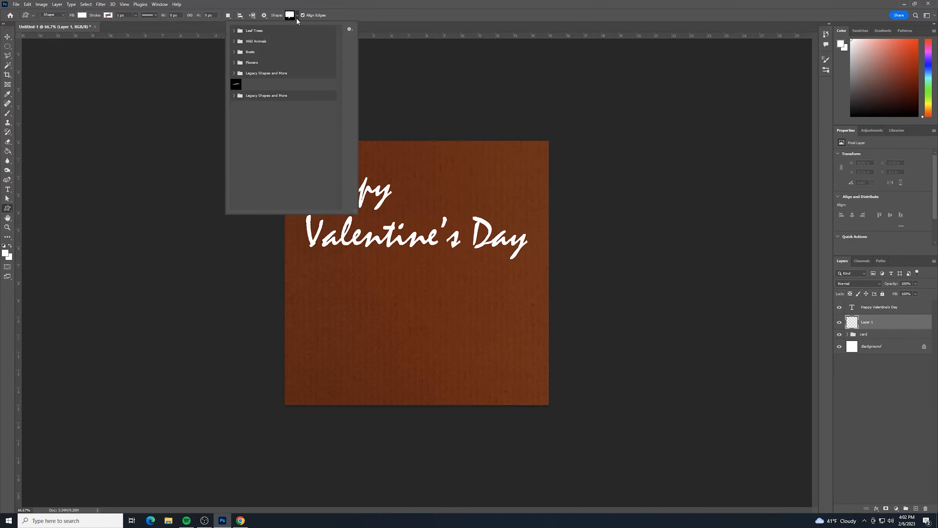
pyautogui.click(234, 73)
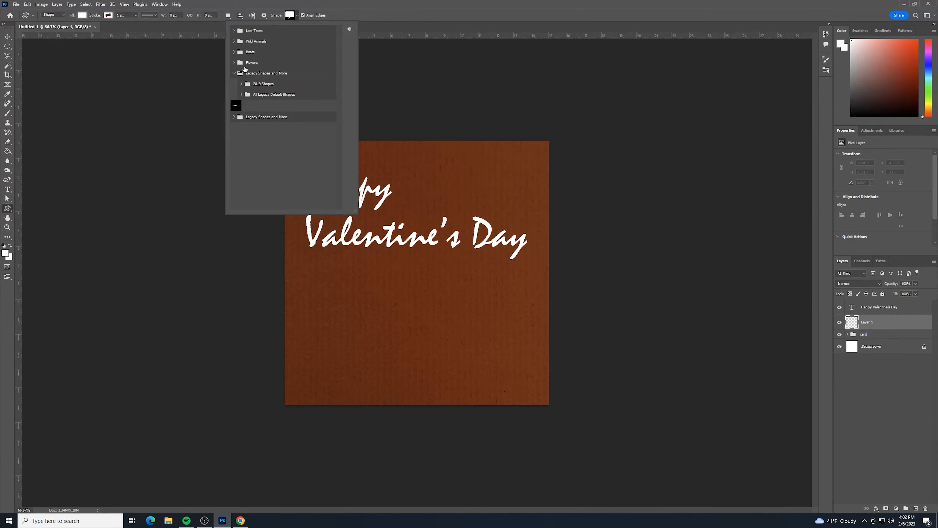
pyautogui.click(243, 97)
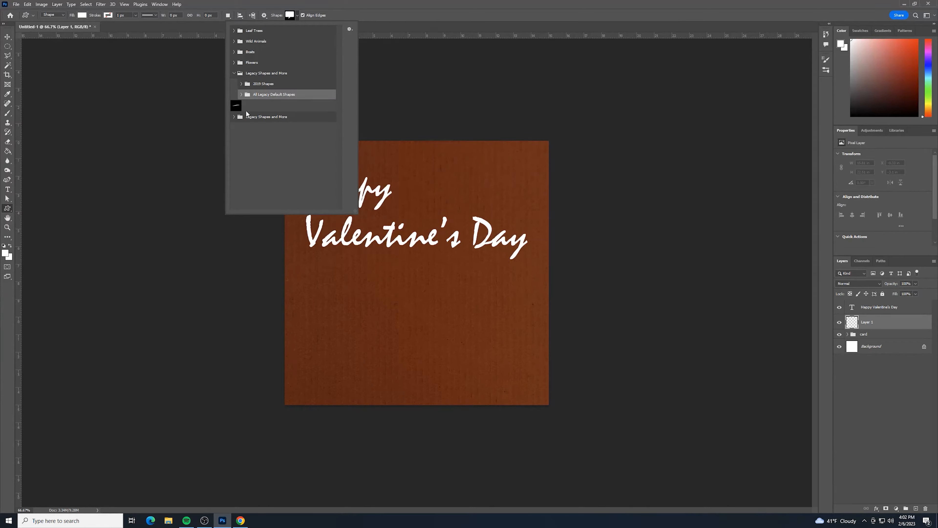
pyautogui.click(241, 96)
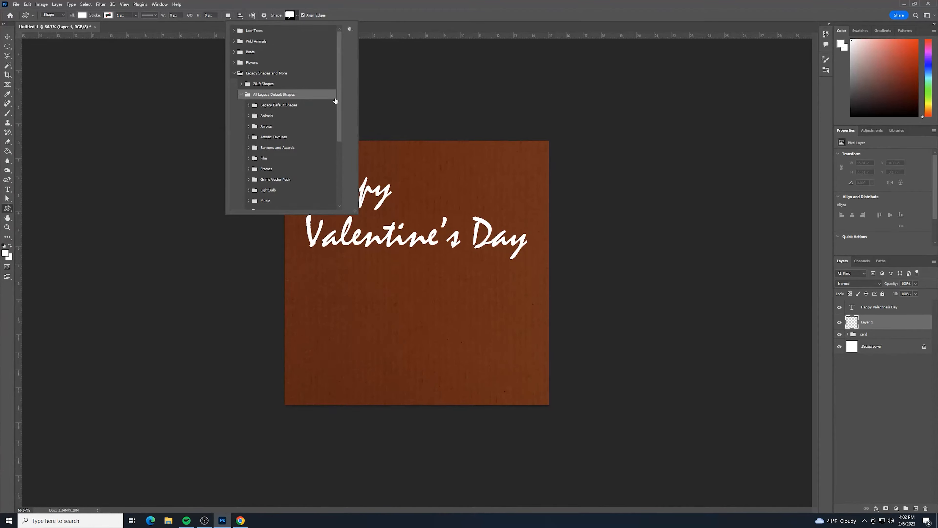
pyautogui.scroll(-2, 299, 163)
pyautogui.scroll(-3, 299, 146)
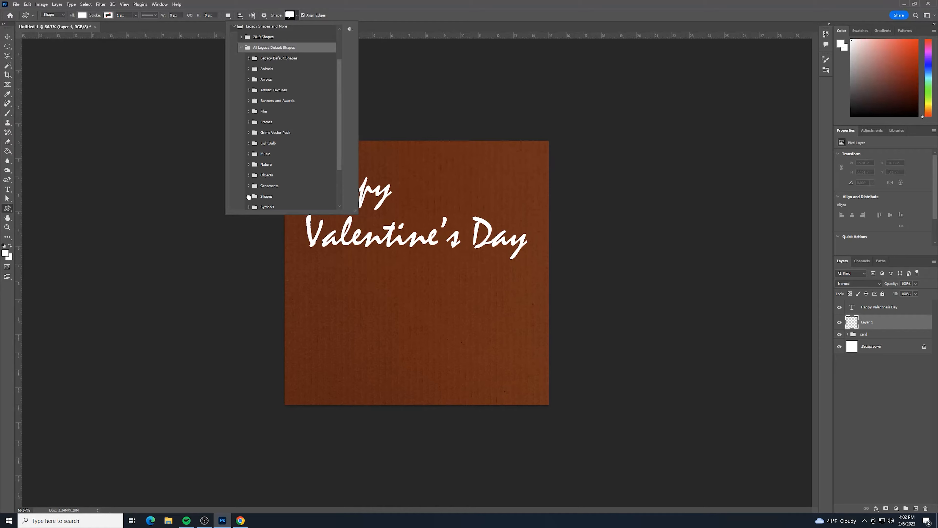
pyautogui.click(249, 196)
pyautogui.scroll(-2, 290, 177)
pyautogui.scroll(-2, 289, 177)
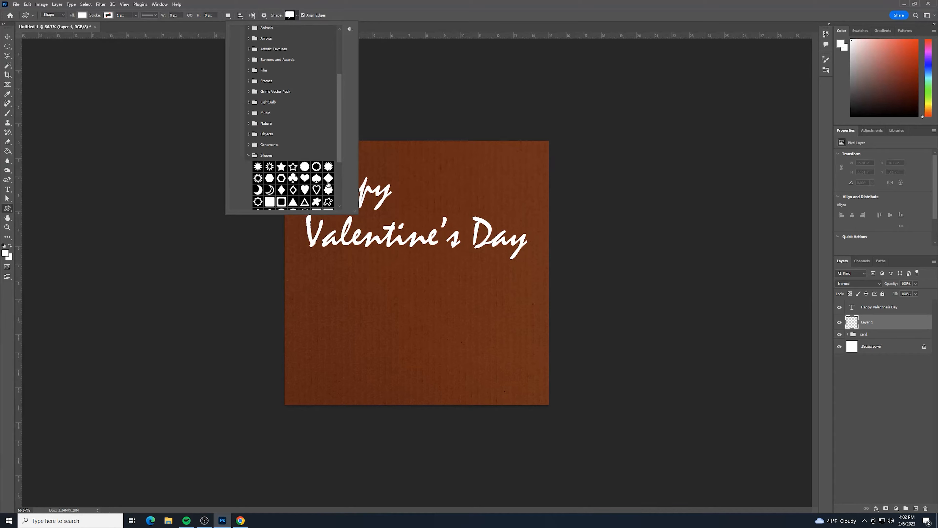
pyautogui.scroll(-3, 297, 170)
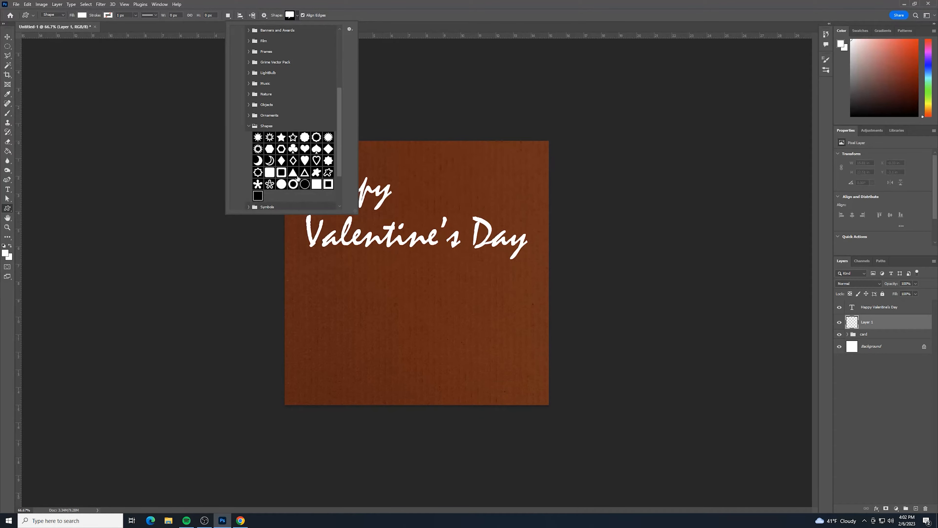
pyautogui.click(305, 149)
pyautogui.click(318, 266)
pyautogui.moveTo(319, 266); pyautogui.dragTo(425, 381)
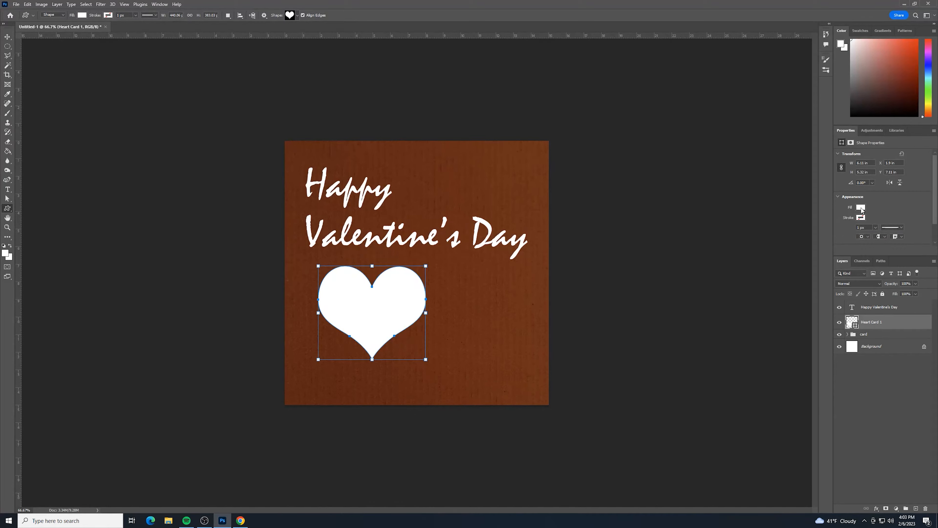
# Remove the heart's fill and give it a white stroke
pyautogui.click(861, 208)
pyautogui.click(840, 221)
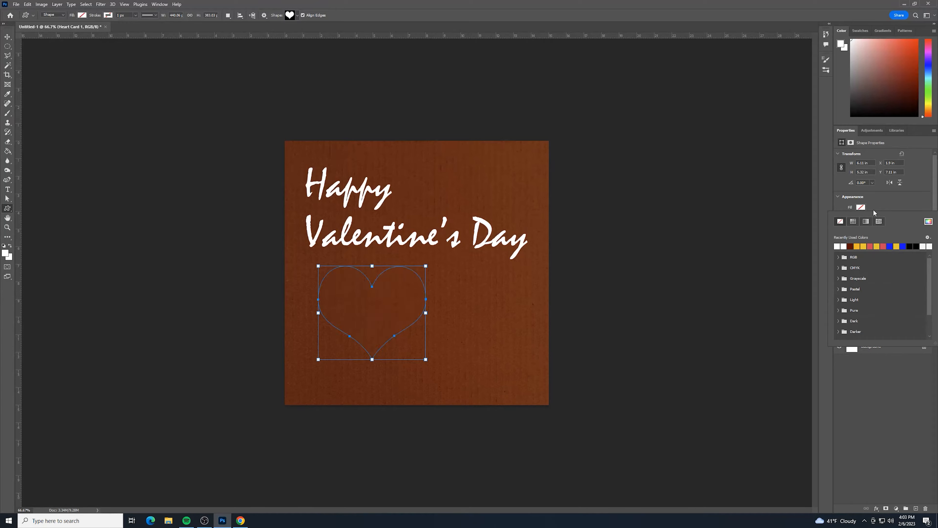
pyautogui.click(884, 210)
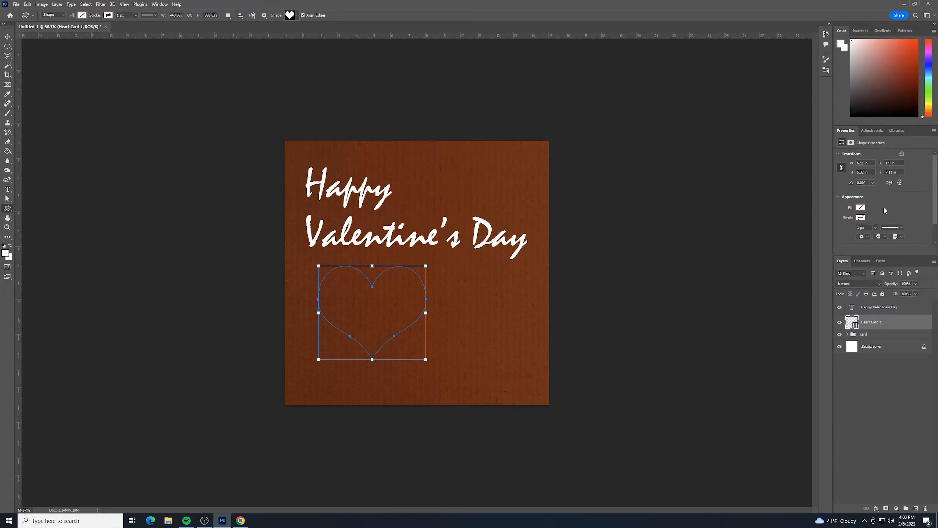
pyautogui.click(861, 217)
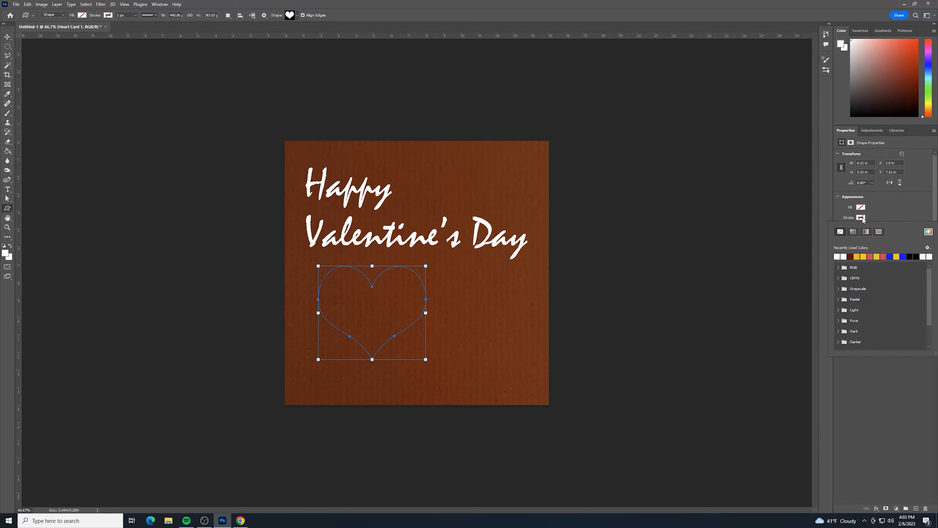
pyautogui.click(889, 217)
pyautogui.click(863, 218)
pyautogui.click(901, 205)
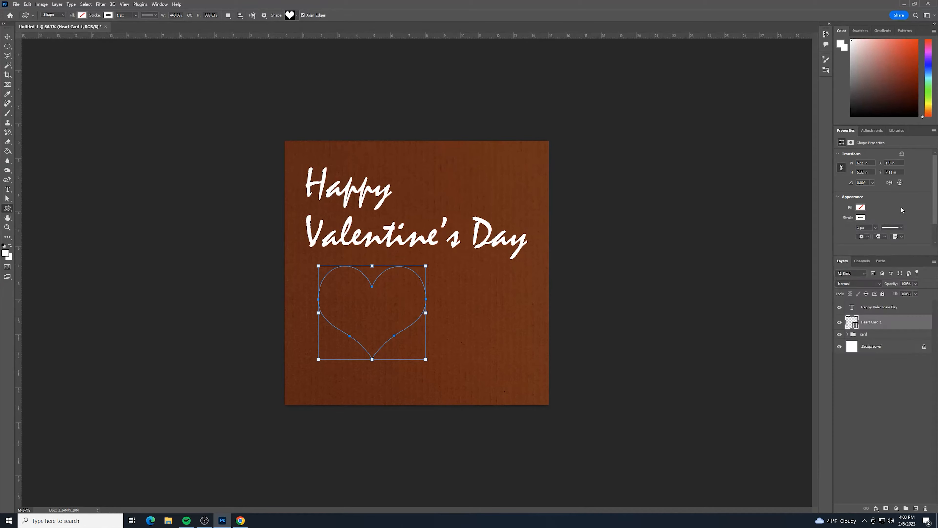
# Set the heart's stroke width to 18 px
pyautogui.moveTo(868, 227); pyautogui.dragTo(817, 222)
pyautogui.press('Return')
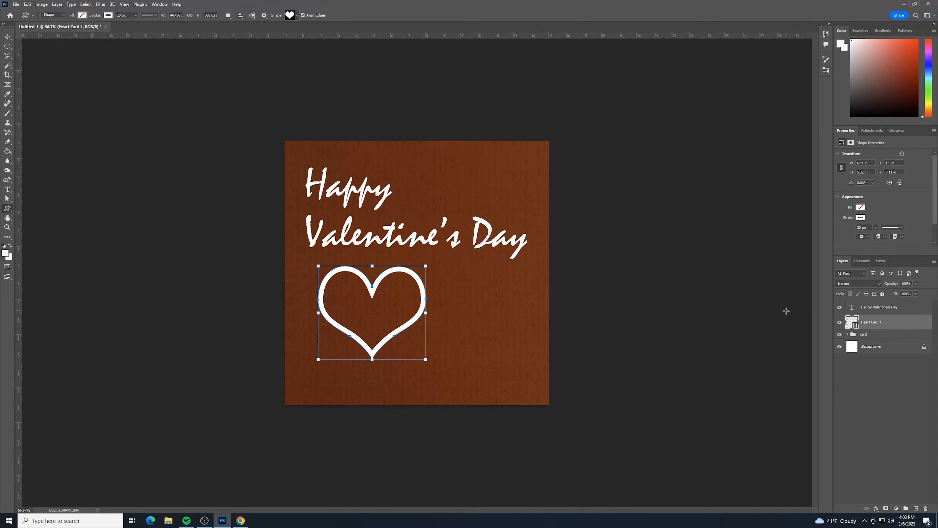
pyautogui.click(868, 228)
pyautogui.write('18')
pyautogui.press('Return')
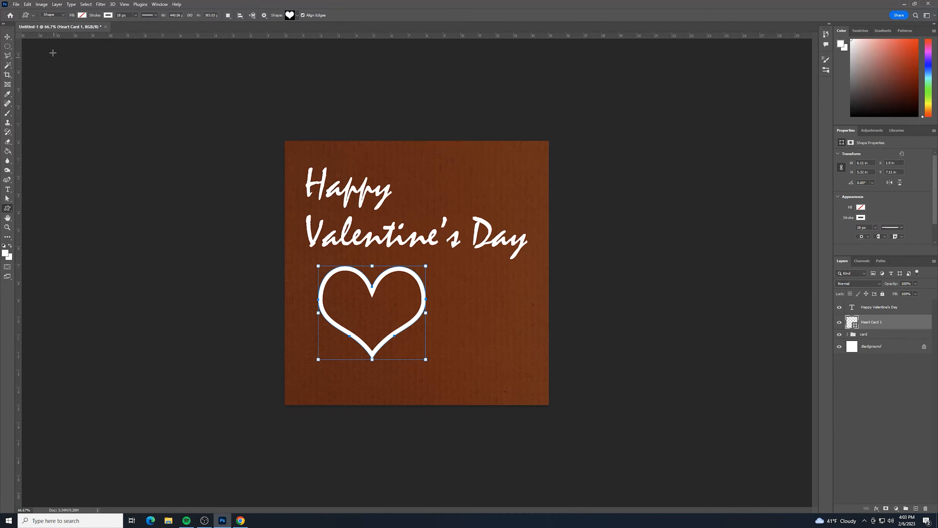
# Duplicate the heart layer beneath the original and move the copy down and to the right so the two outlines overlap
pyautogui.click(7, 37)
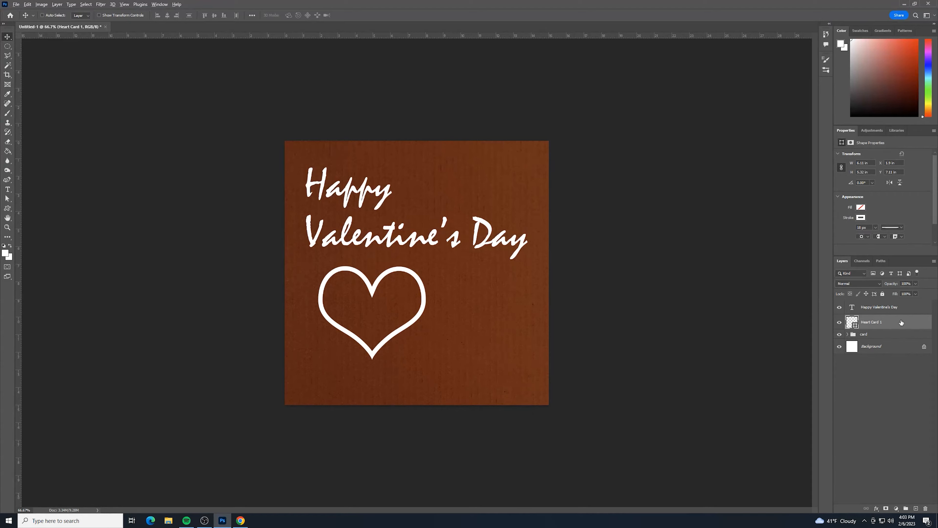
pyautogui.moveTo(901, 322); pyautogui.dragTo(904, 329)
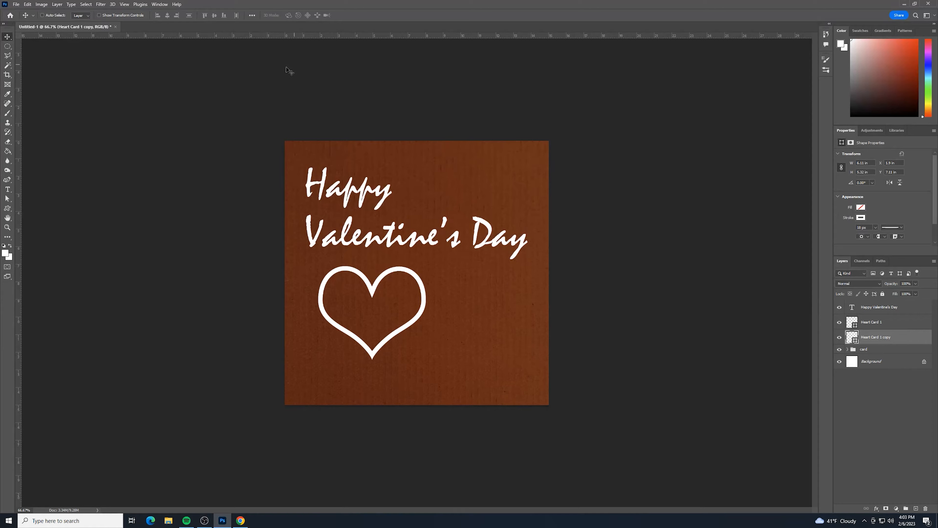
pyautogui.moveTo(417, 314); pyautogui.dragTo(491, 345)
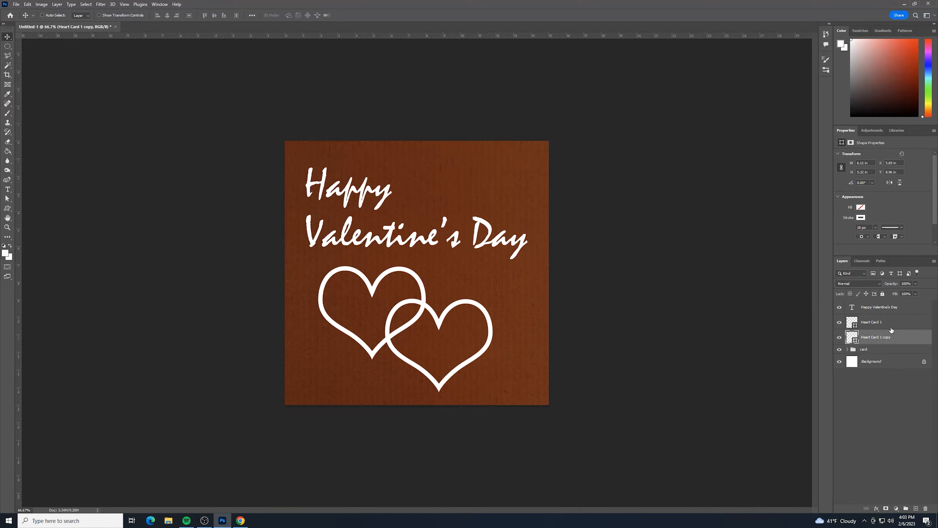
# Select both heart layers and shift them together 40 px left and 10 px up
pyautogui.keyDown('ctrl'); pyautogui.click(902, 326); pyautogui.keyUp('ctrl')
pyautogui.hotkey('shift', 'Left')
pyautogui.hotkey('shift', 'Left')
pyautogui.hotkey('shift', 'Left')
pyautogui.hotkey('shift', 'Left')
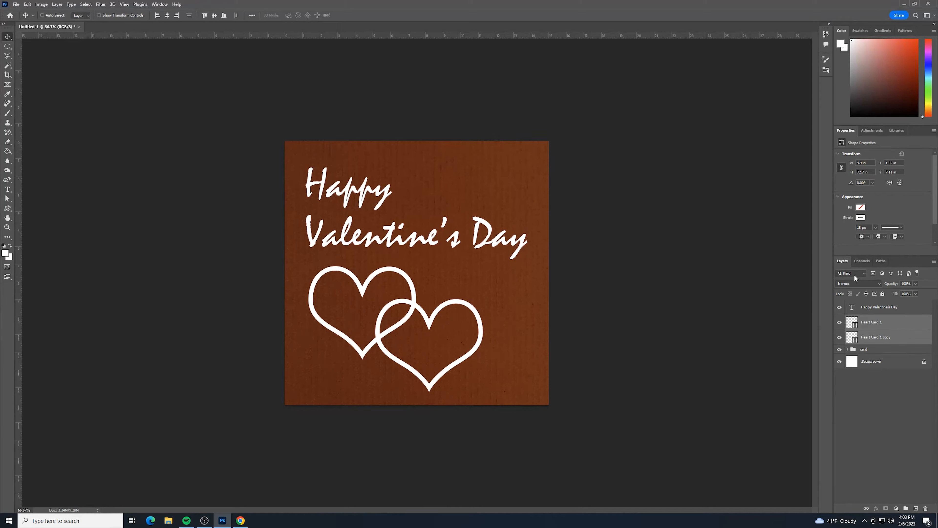
pyautogui.hotkey('shift', 'Up')
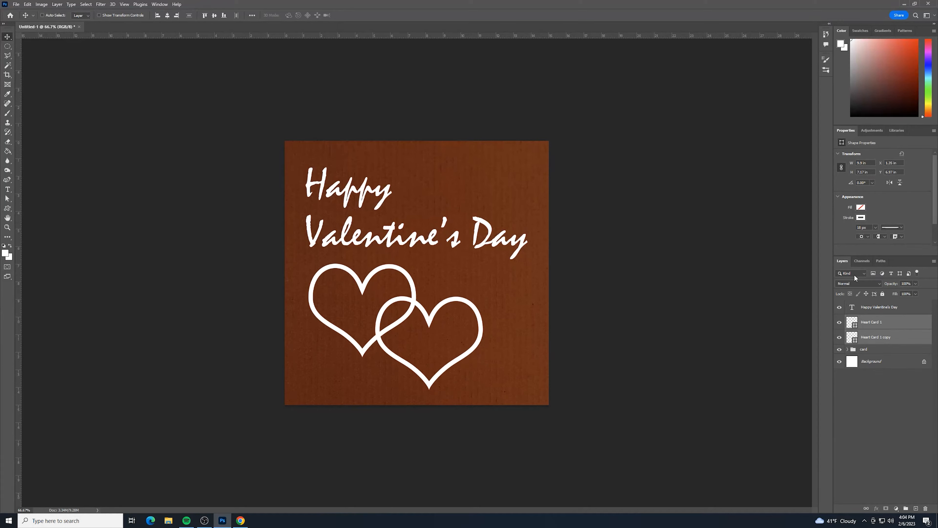
pyautogui.hotkey('shift', 'Up')
pyautogui.hotkey('shift', 'Down')
# Add the text layer to the selection and move the text and both hearts up 20 px together
pyautogui.keyDown('ctrl'); pyautogui.click(901, 308); pyautogui.keyUp('ctrl')
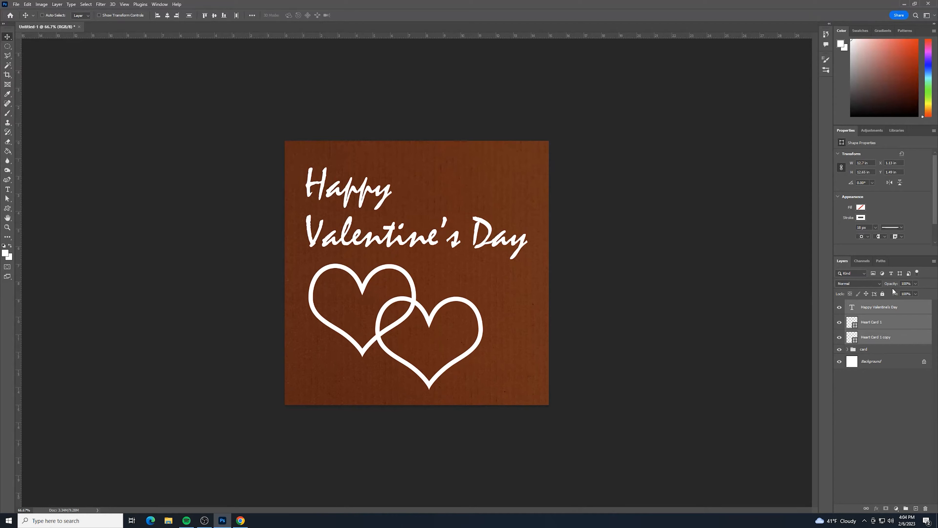
pyautogui.hotkey('shift', 'Up')
pyautogui.hotkey('shift', 'Up')
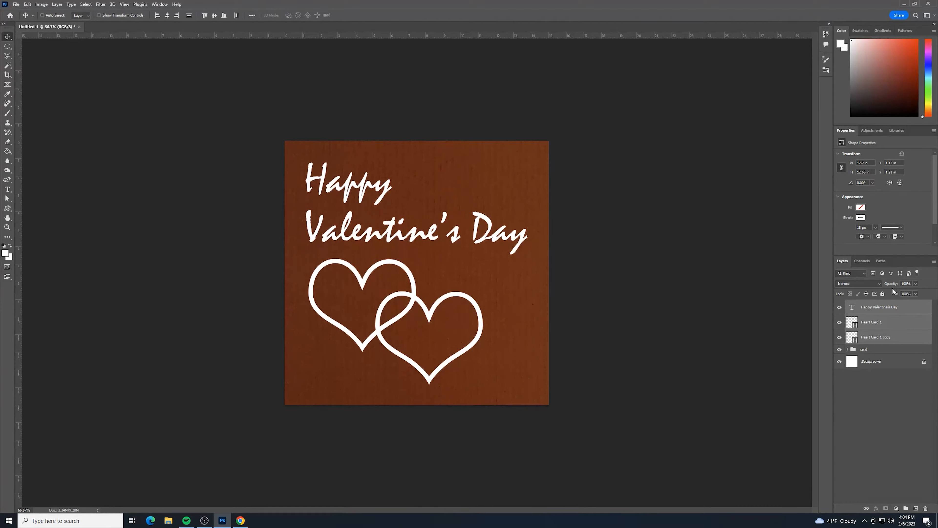
pyautogui.hotkey('shift', 'Down')
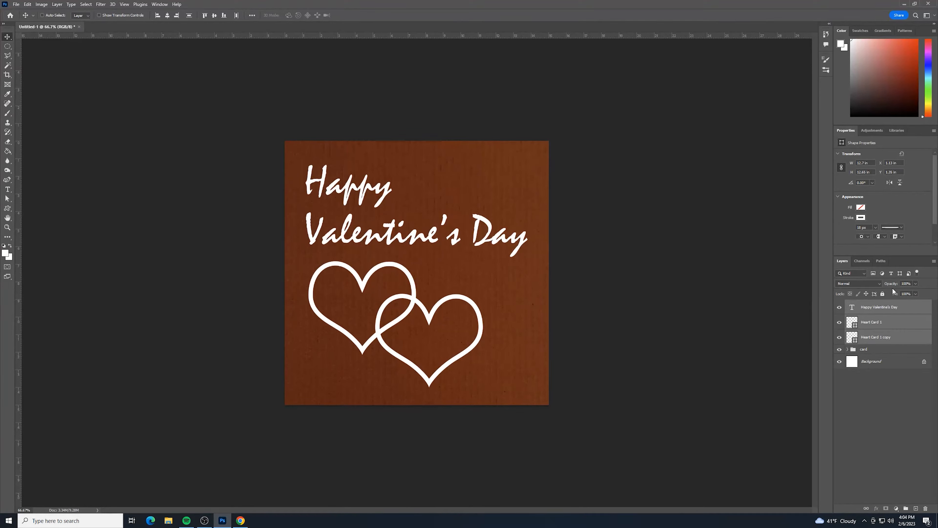
pyautogui.hotkey('shift', 'Up')
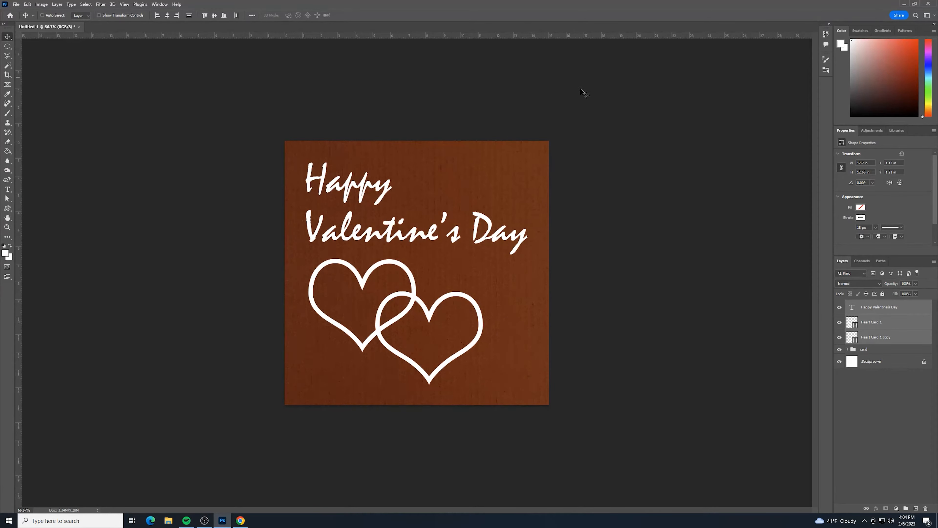
pyautogui.click(856, 453)
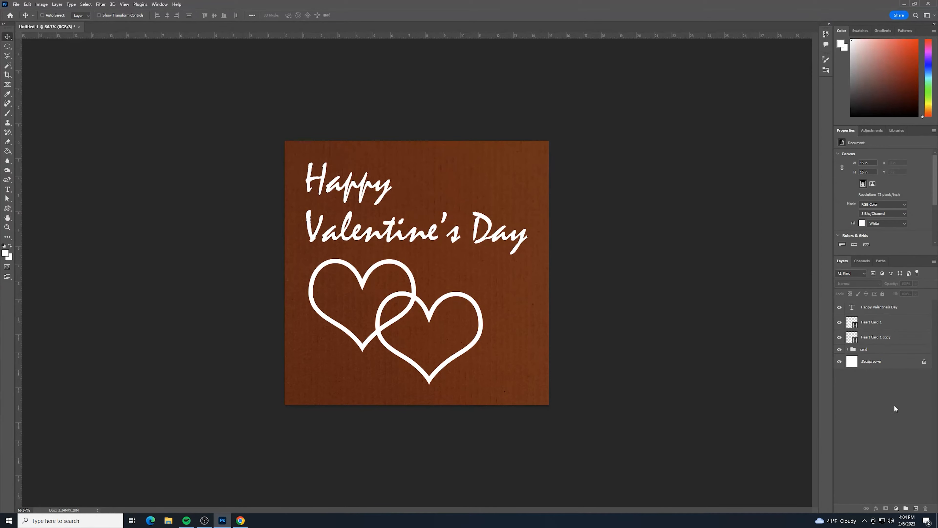
# Group the text layer and both heart layers and name the group content
pyautogui.click(908, 310)
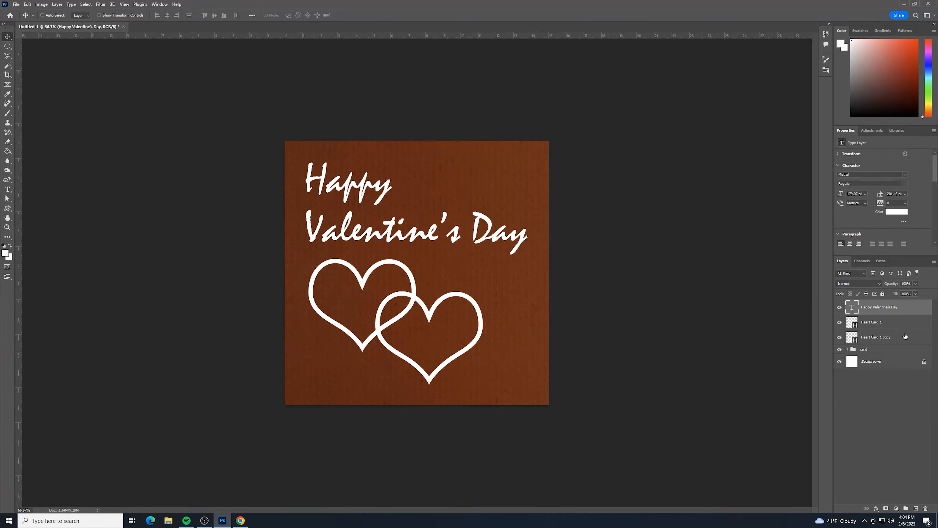
pyautogui.keyDown('shift'); pyautogui.click(904, 339); pyautogui.keyUp('shift')
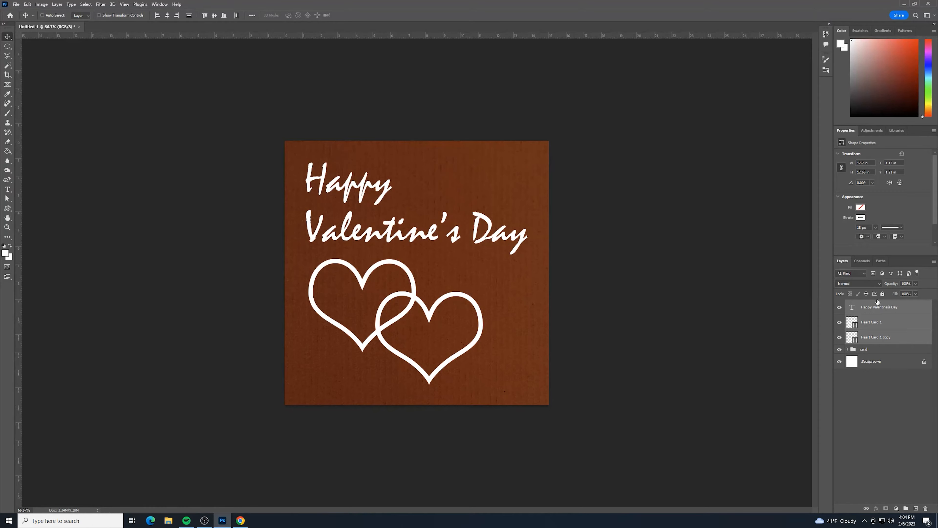
pyautogui.click(905, 508)
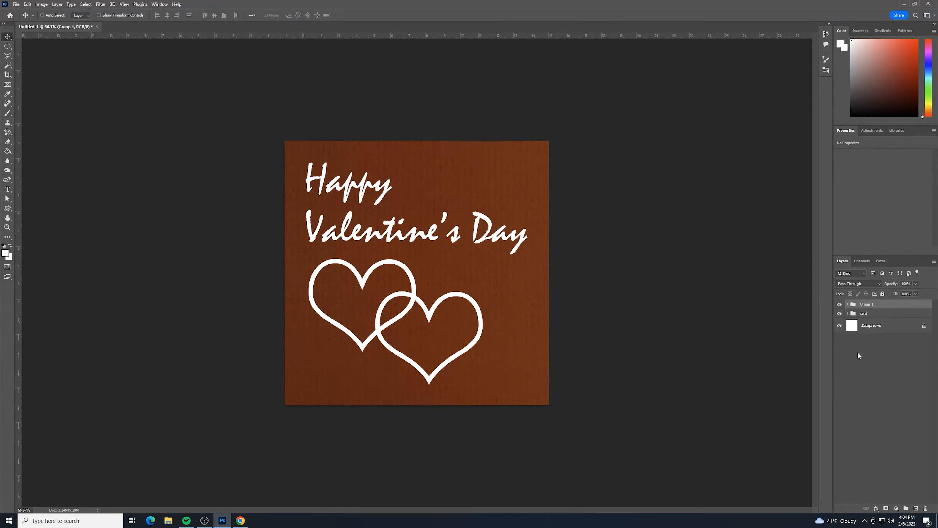
pyautogui.doubleClick(866, 305)
pyautogui.press('Return')
# Add a new empty layer above the content group and set the foreground color to #f4b644
pyautogui.click(916, 508)
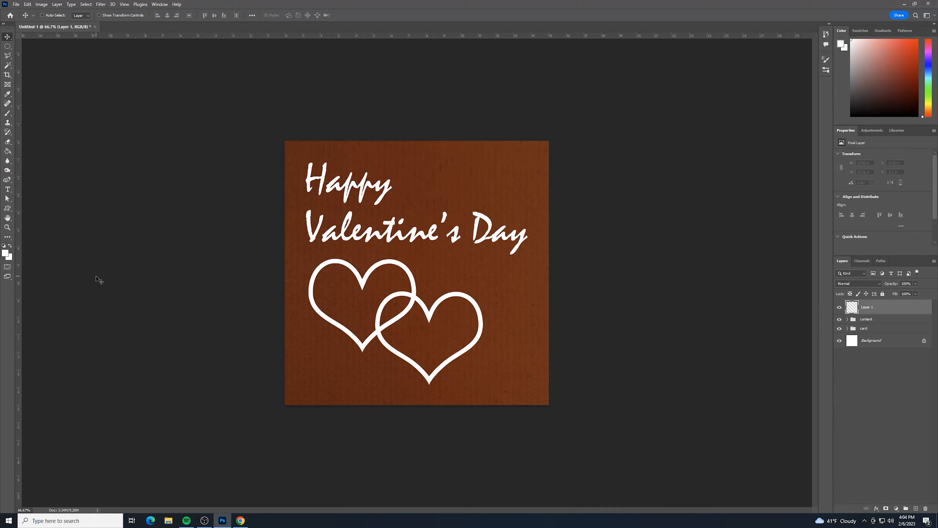
pyautogui.click(5, 253)
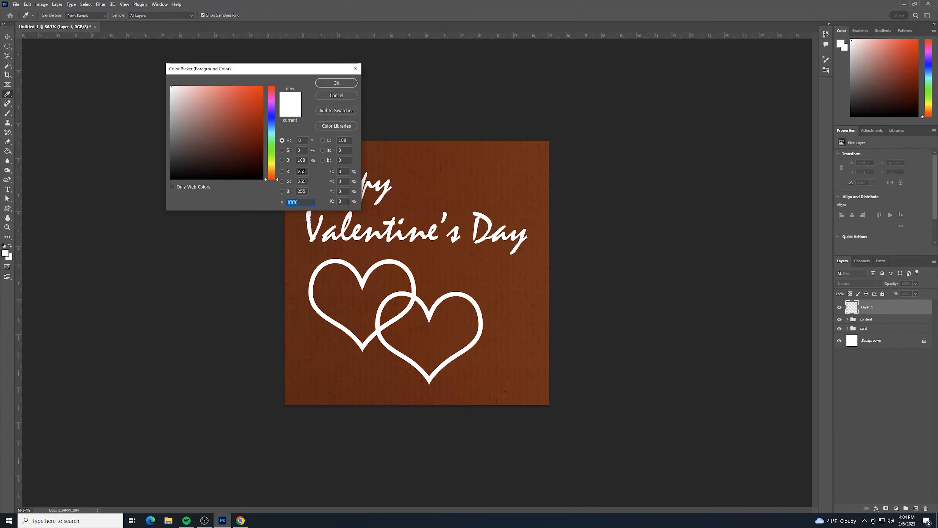
pyautogui.write('f')
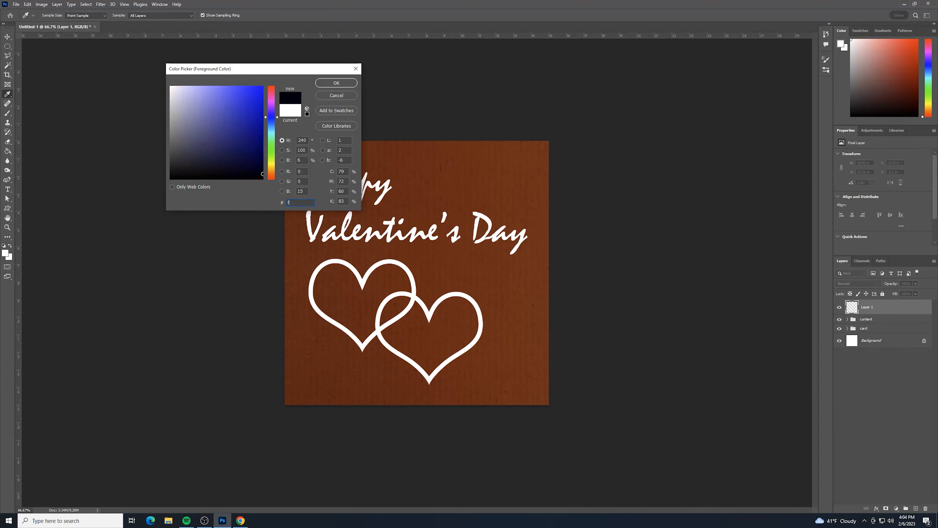
pyautogui.write('4b644')
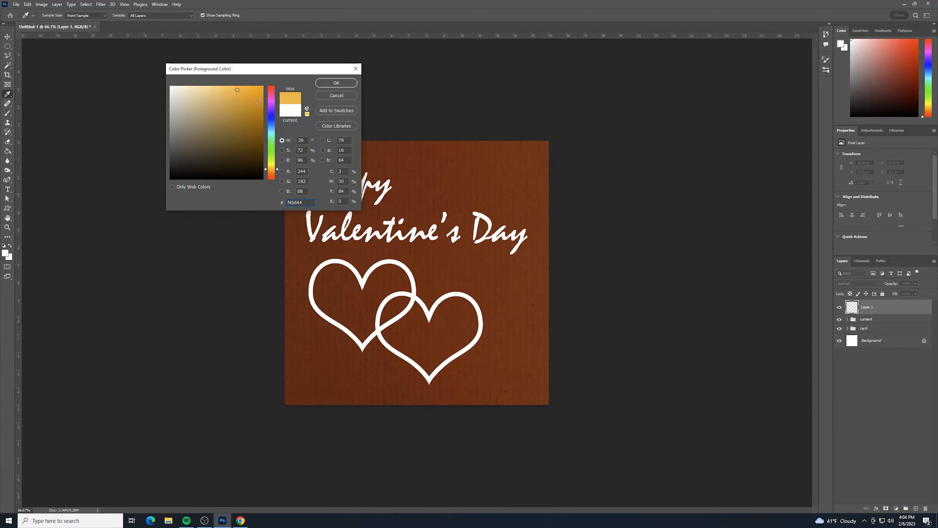
pyautogui.click(353, 84)
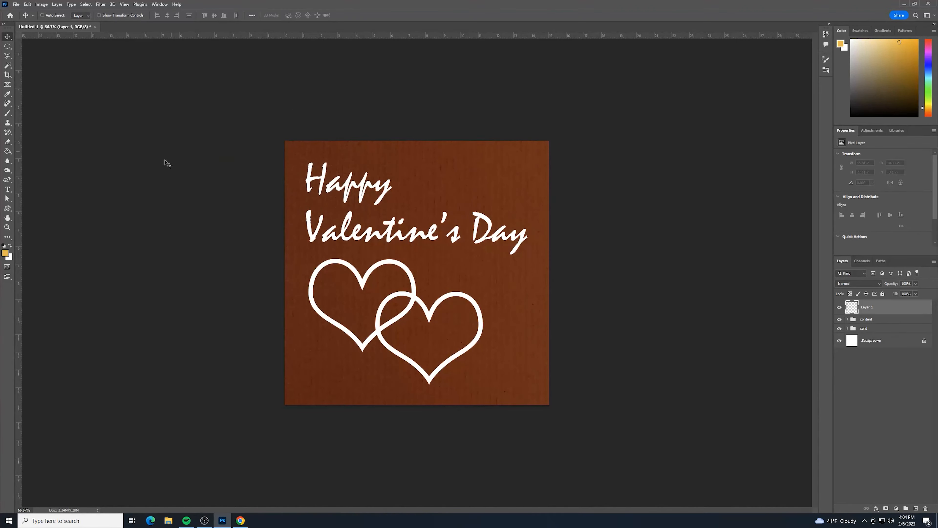
# Set the background color to #aa7223
pyautogui.click(9, 258)
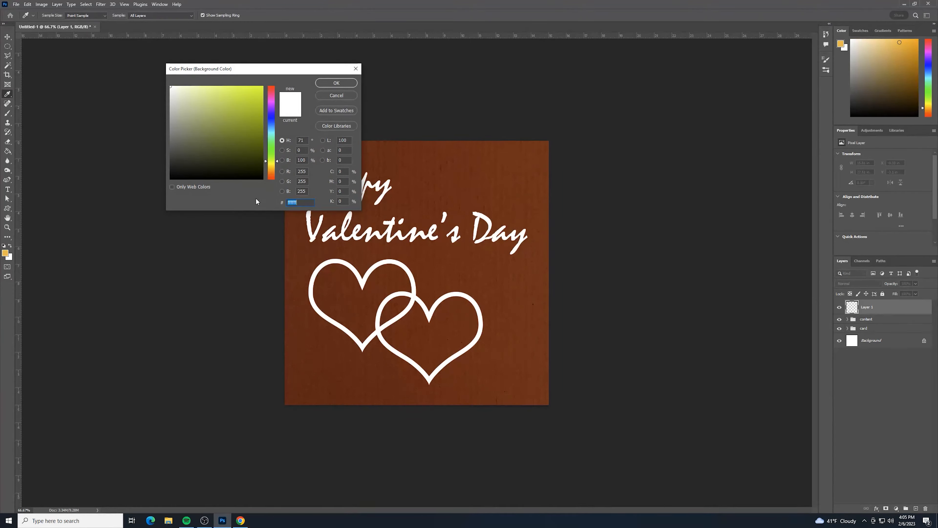
pyautogui.write('aa7')
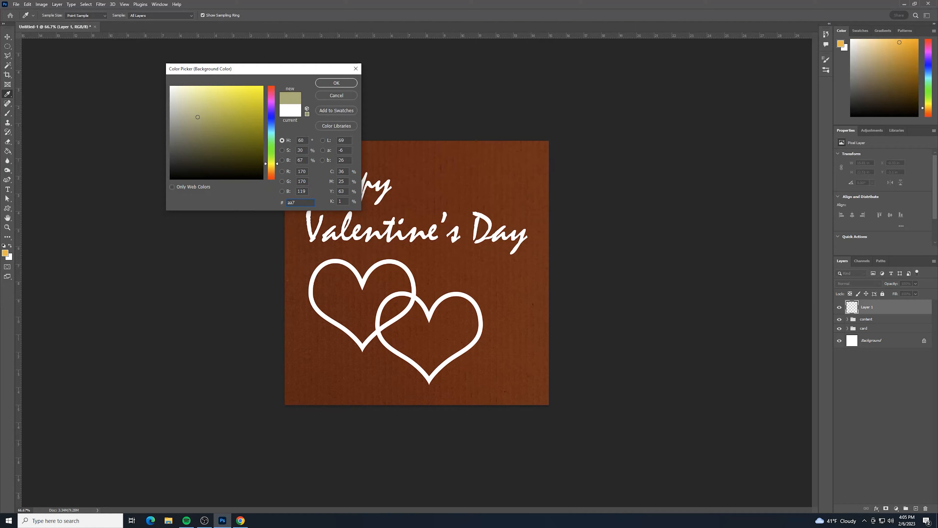
pyautogui.write('22')
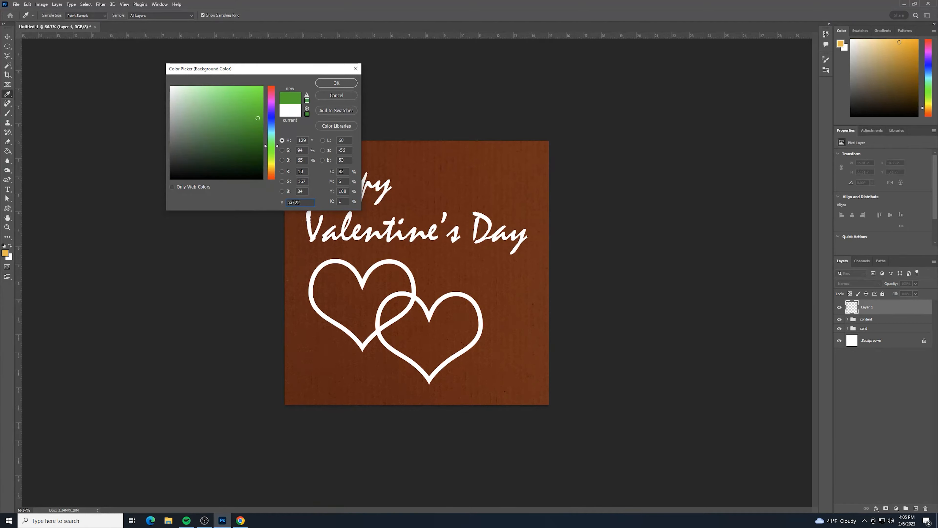
pyautogui.write('3')
pyautogui.click(330, 85)
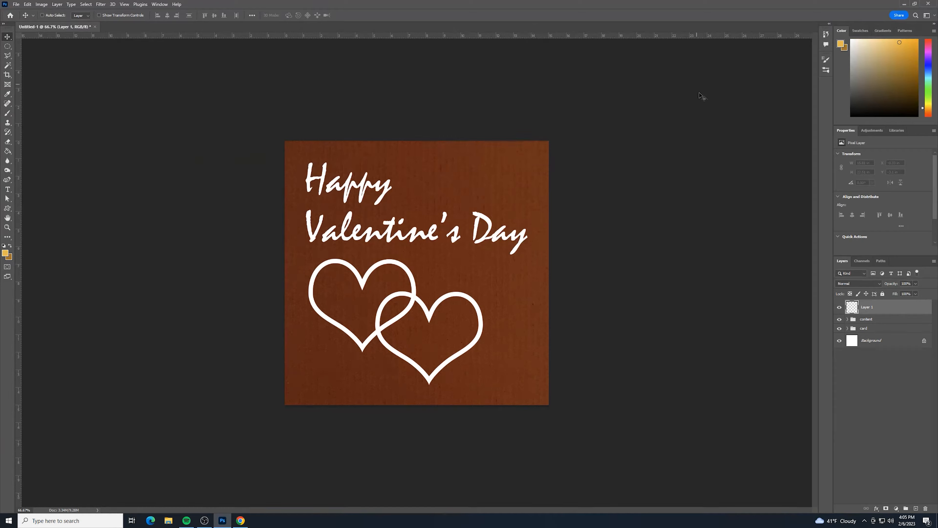
# Rename the new layer gold and fill it with the Clouds render filter
pyautogui.doubleClick(868, 307)
pyautogui.write('co')
pyautogui.press('Return')
pyautogui.click(102, 5)
pyautogui.moveTo(167, 134)
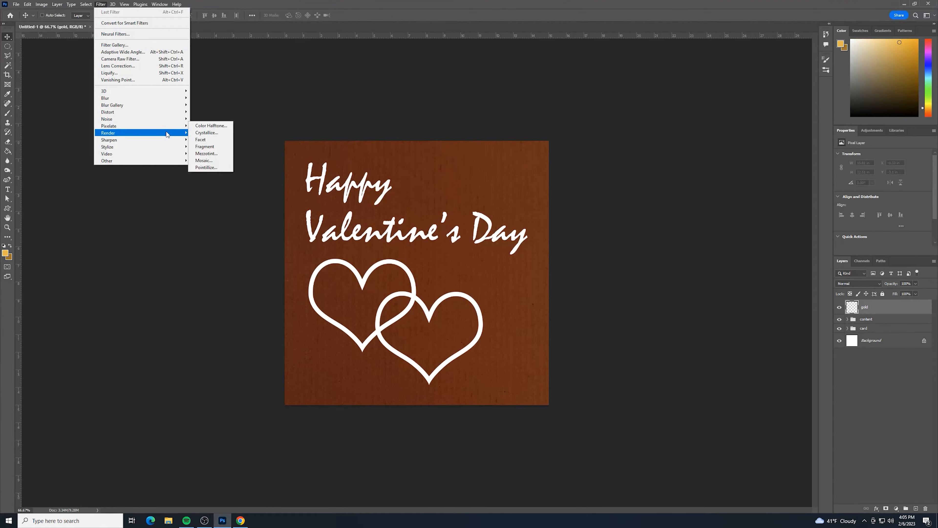
pyautogui.click(217, 157)
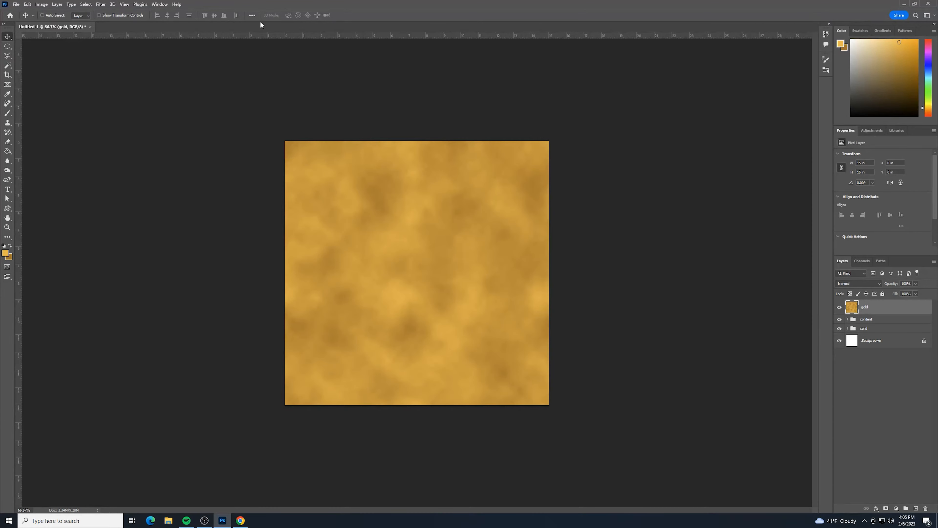
# Add noise to the gold layer with an amount of 8% and Uniform distribution, and convert the layer to a smart object
pyautogui.click(100, 4)
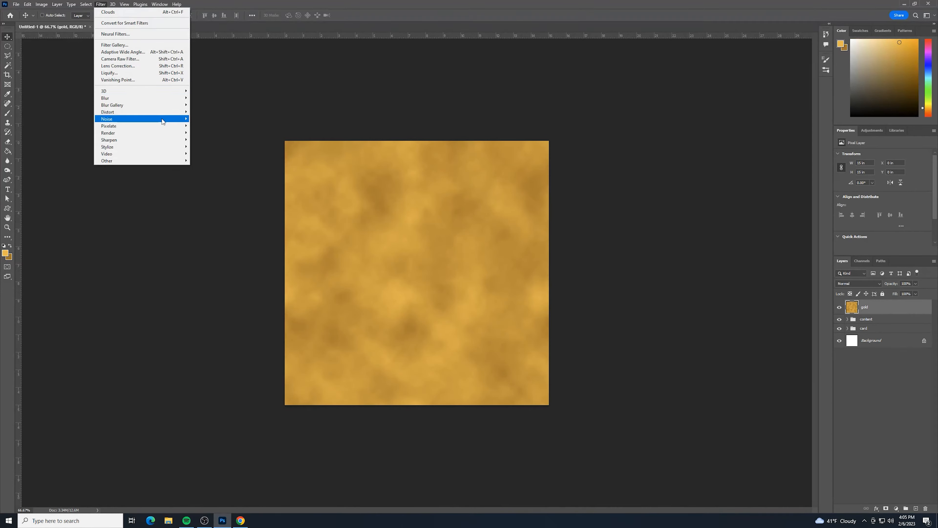
pyautogui.moveTo(163, 120)
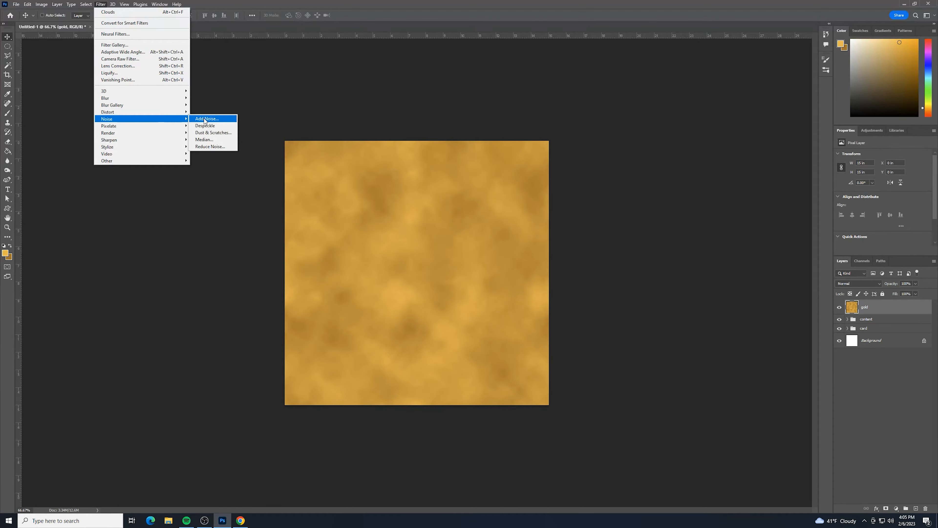
pyautogui.click(207, 119)
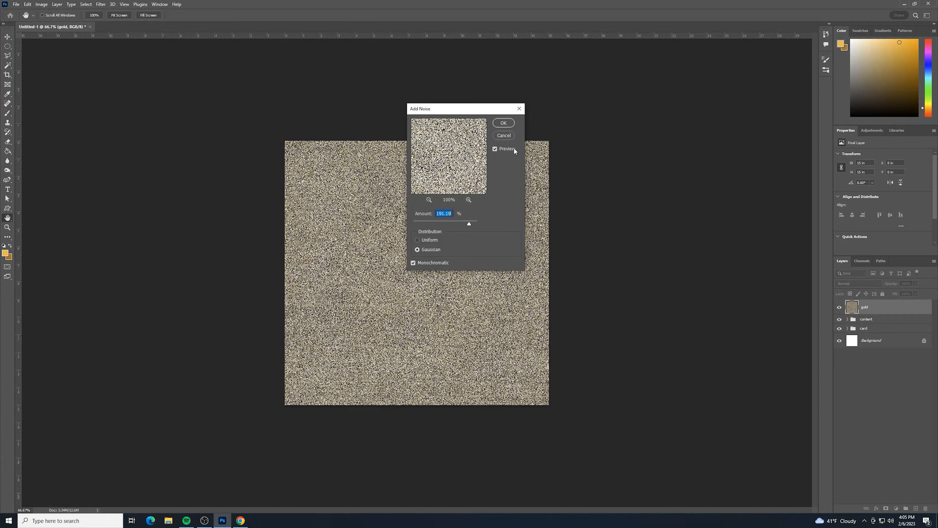
pyautogui.write('8')
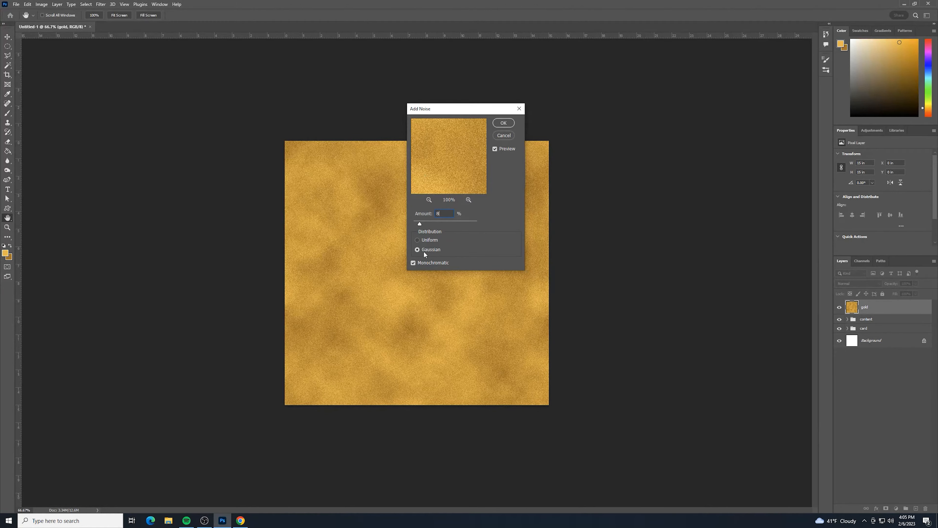
pyautogui.click(417, 244)
pyautogui.click(504, 123)
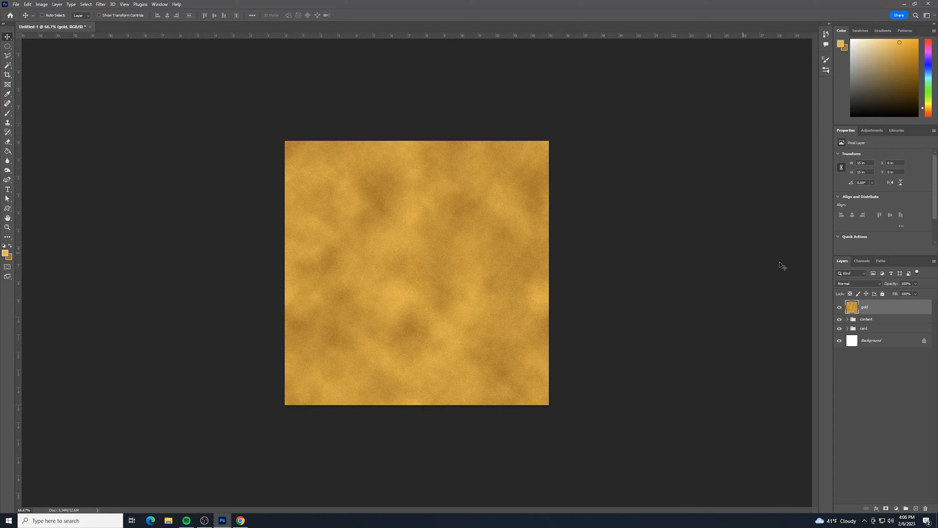
pyautogui.rightClick(888, 312)
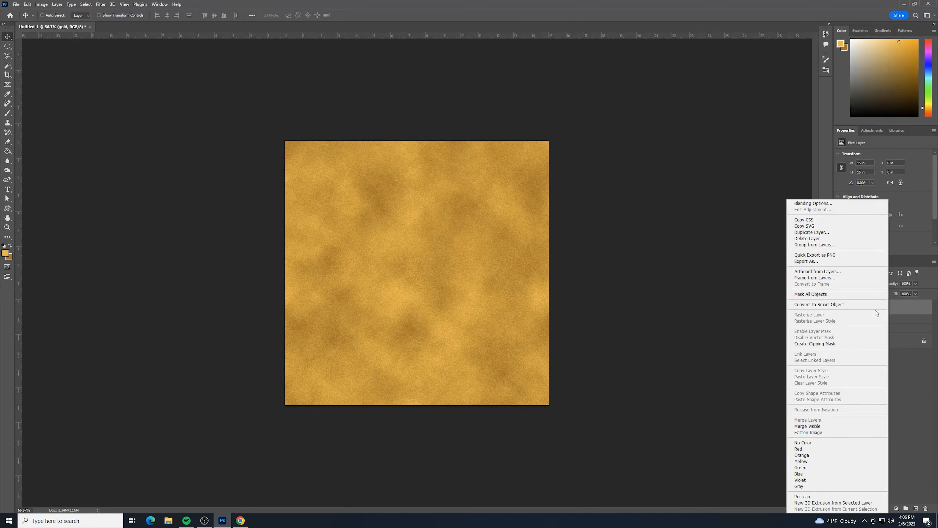
pyautogui.click(862, 303)
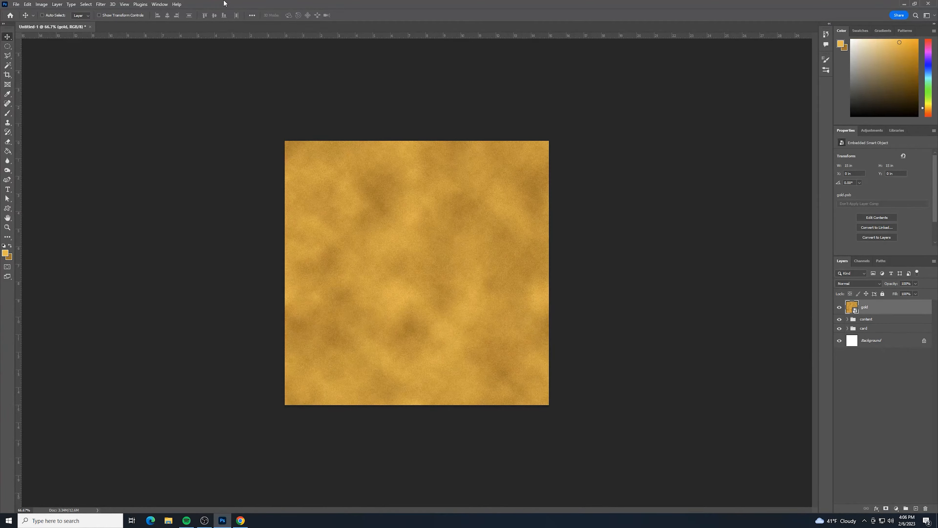
# Choose the Glass distortion effect from the Filter Gallery for the gold layer and set its Distortion to 20
pyautogui.click(100, 5)
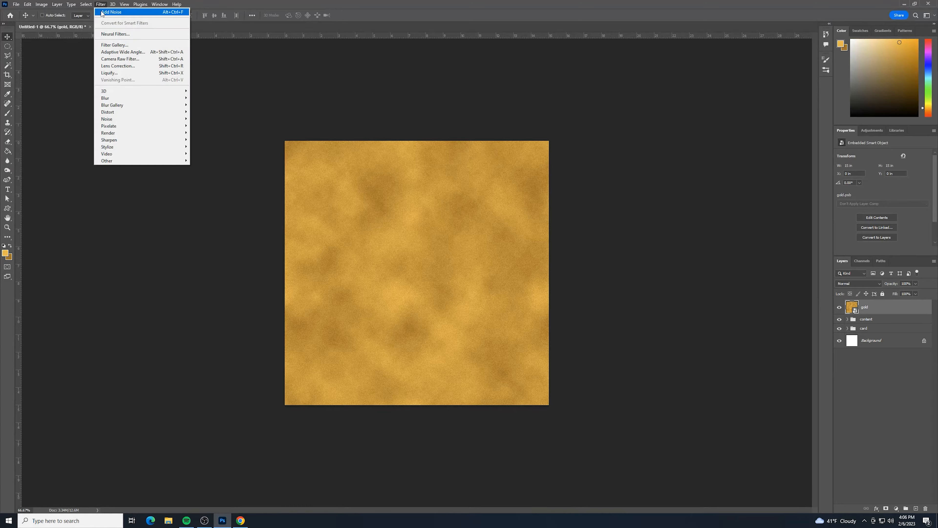
pyautogui.click(114, 45)
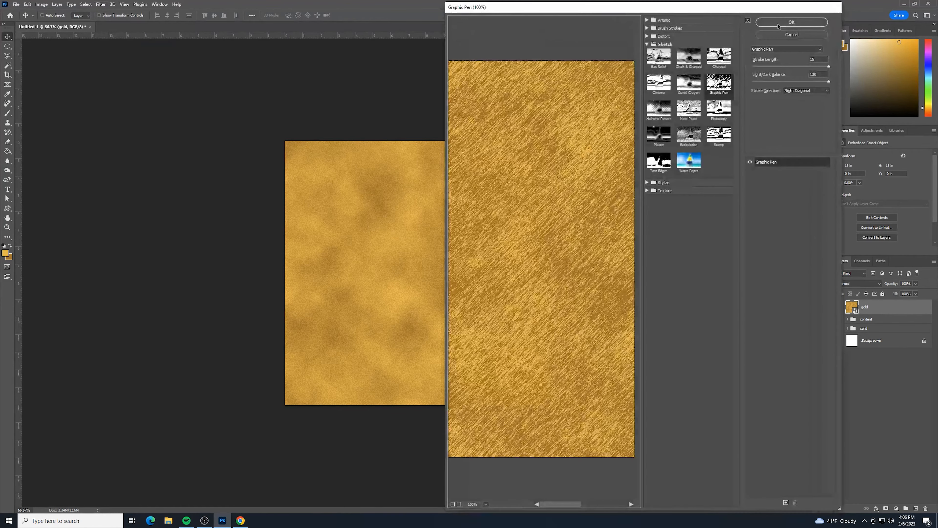
pyautogui.click(646, 44)
pyautogui.click(651, 37)
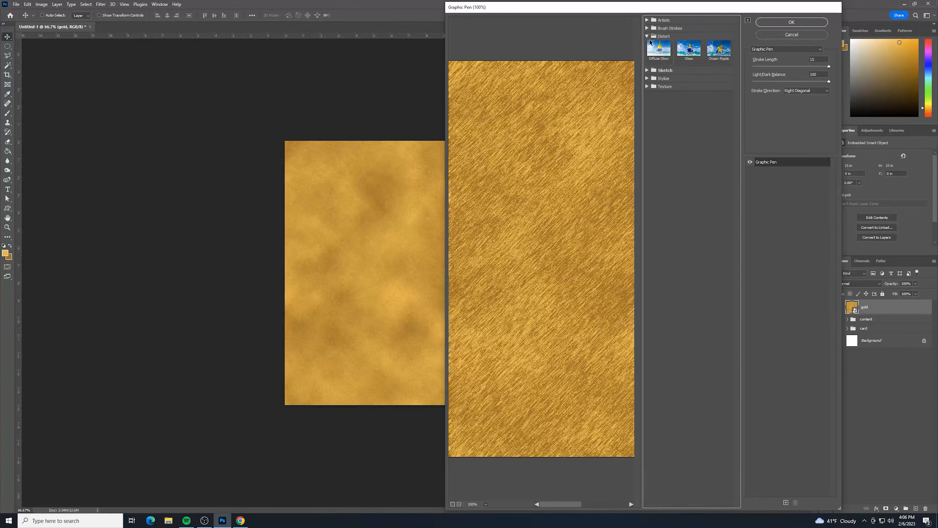
pyautogui.click(688, 49)
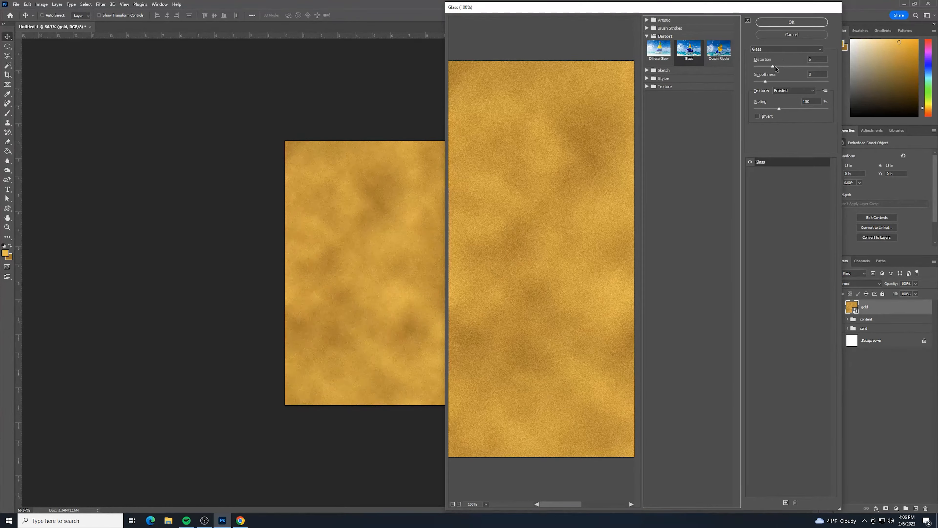
pyautogui.moveTo(774, 69); pyautogui.dragTo(833, 70)
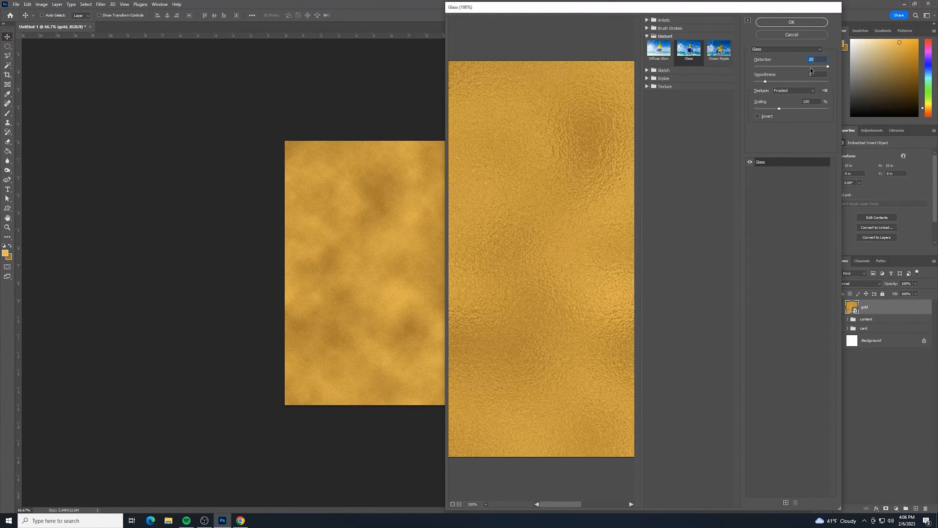
# Compare Smoothness values 2 and 3 for the Glass effect and leave it at 2
pyautogui.click(809, 75)
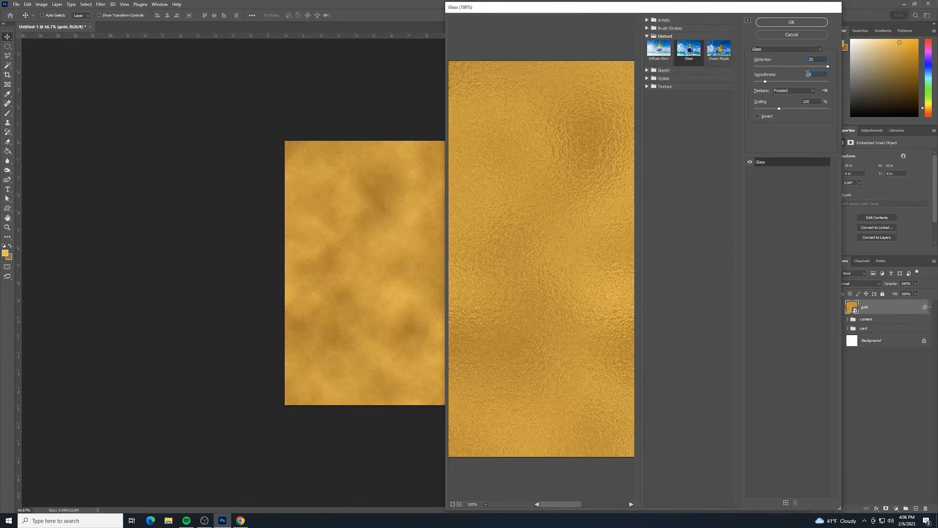
pyautogui.write('2')
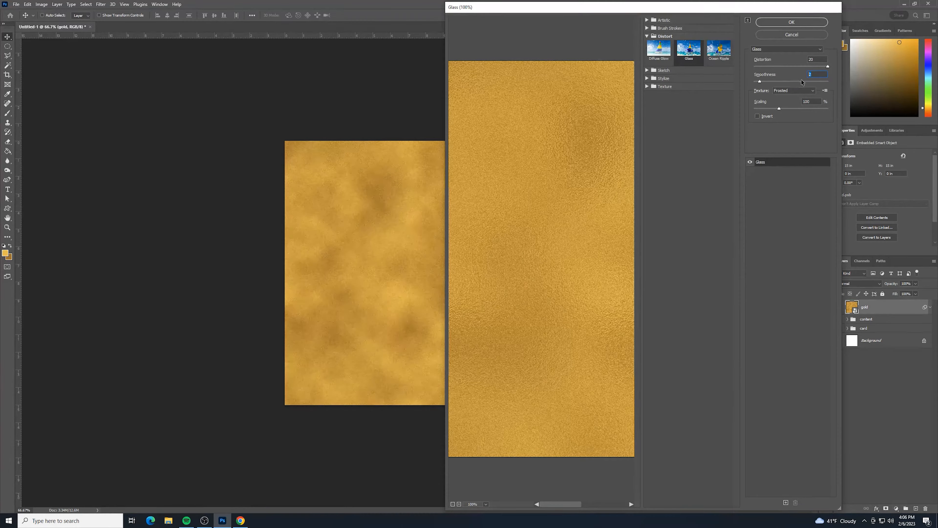
pyautogui.write('3')
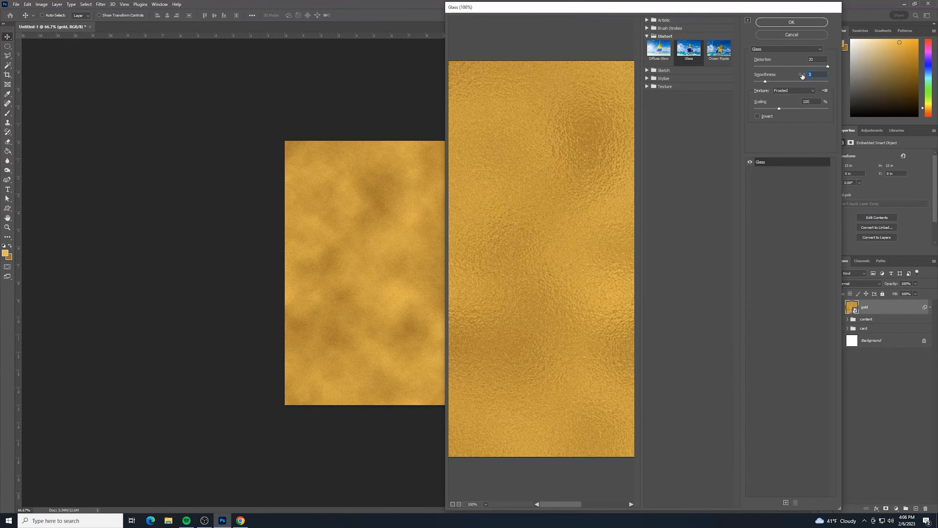
pyautogui.press('BackSpace')
pyautogui.write('2')
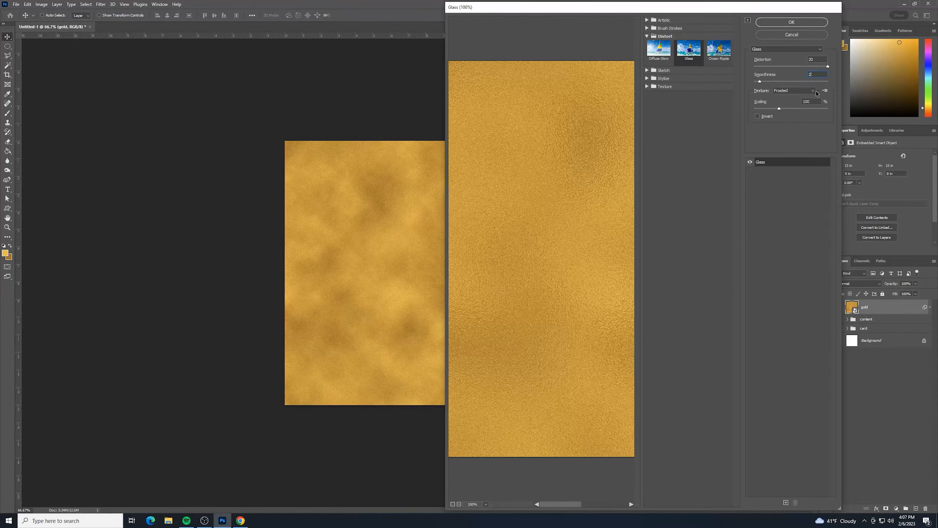
# Set the Glass effect's Scaling to 200% and its Smoothness to 3
pyautogui.click(816, 100)
pyautogui.write('200')
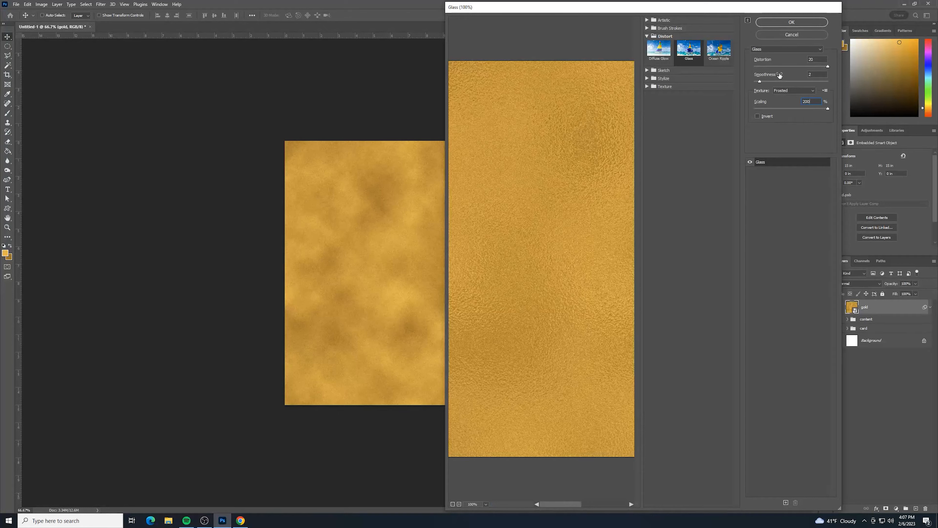
pyautogui.click(818, 74)
pyautogui.write('3')
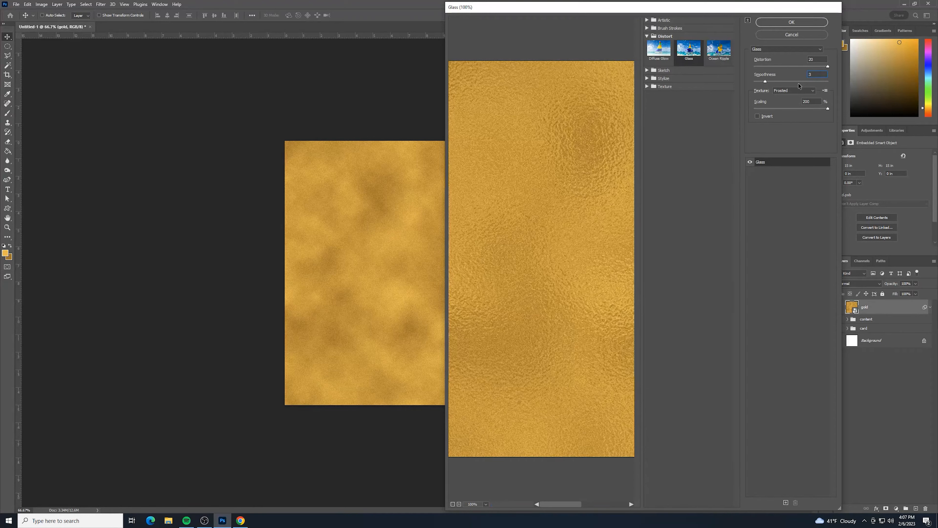
# Set the Glass effect's Smoothness to 2 and apply the filter to the gold layer
pyautogui.press('Down')
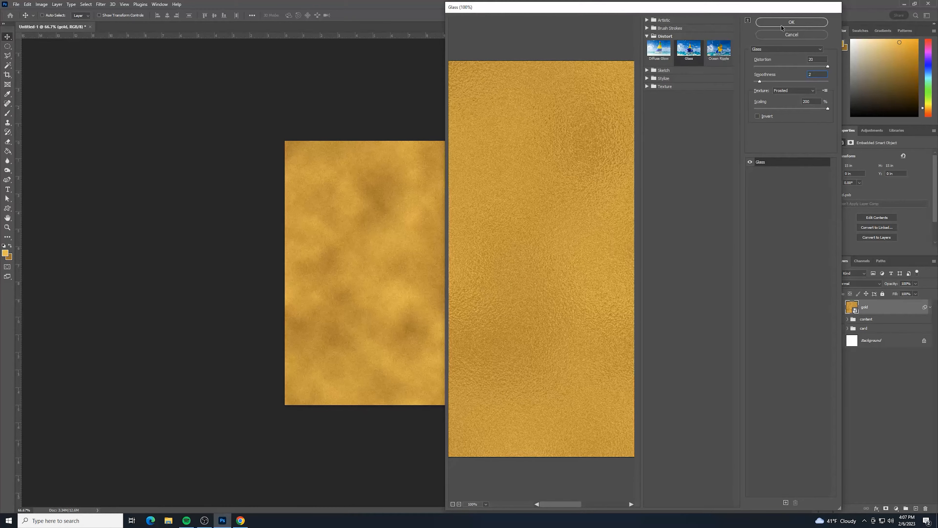
pyautogui.click(781, 26)
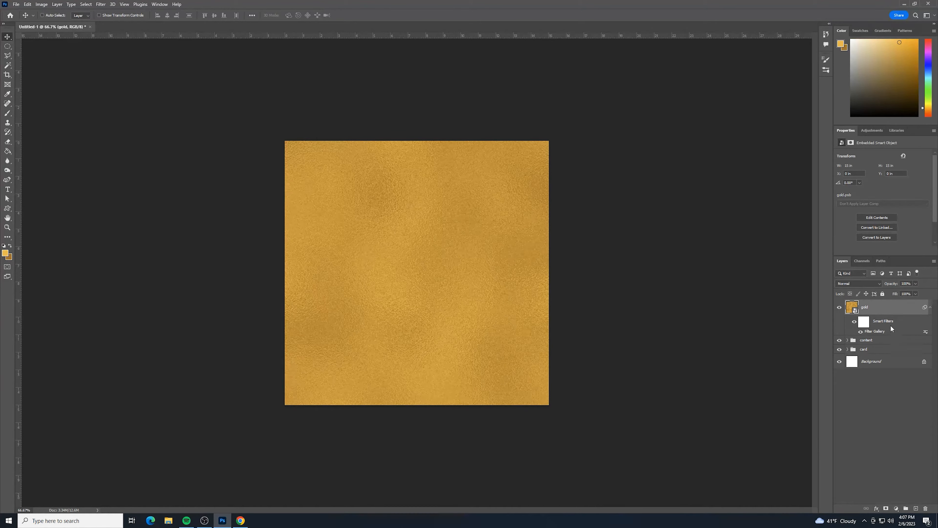
# Review the gold layer's Glass filter settings and compare the texture with and without its smart filters
pyautogui.doubleClick(897, 323)
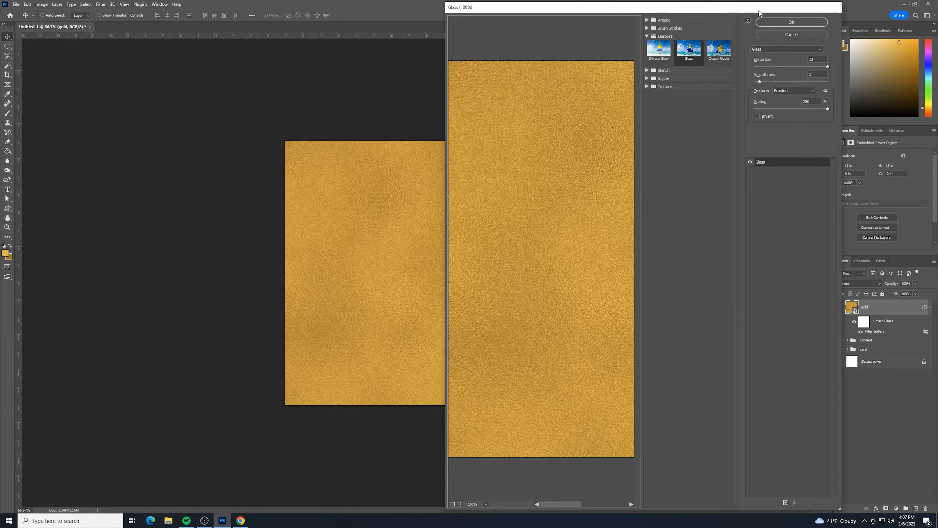
pyautogui.click(796, 34)
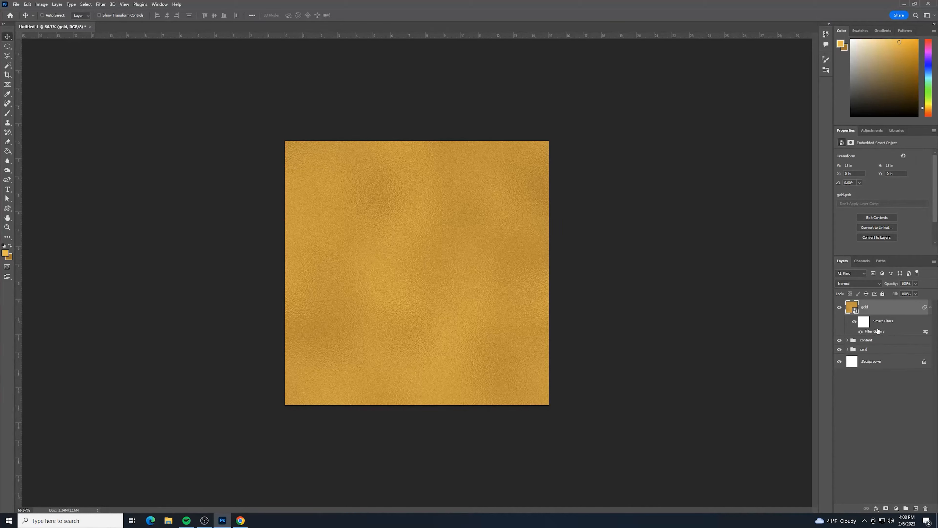
pyautogui.click(855, 322)
pyautogui.click(855, 322)
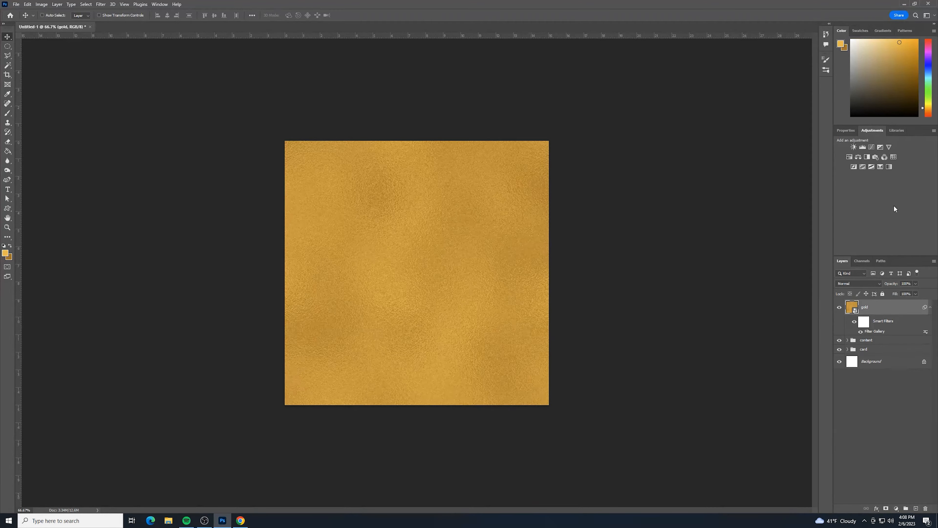
# Add a Brightness/Contrast adjustment above the gold layer and set its Contrast to 50
pyautogui.click(853, 149)
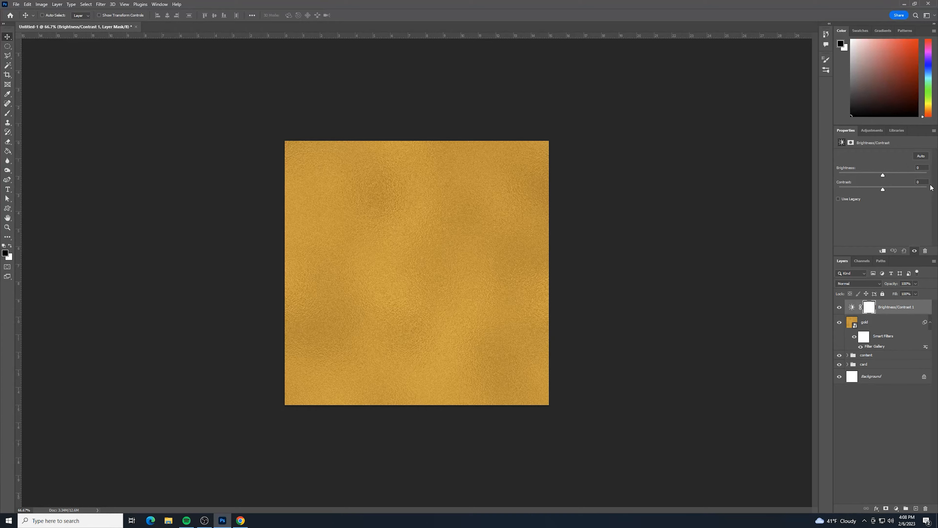
pyautogui.write('50')
# Add a Curves adjustment above the gold and shape a gentle S-curve with darker shadows and brighter highlights
pyautogui.click(868, 130)
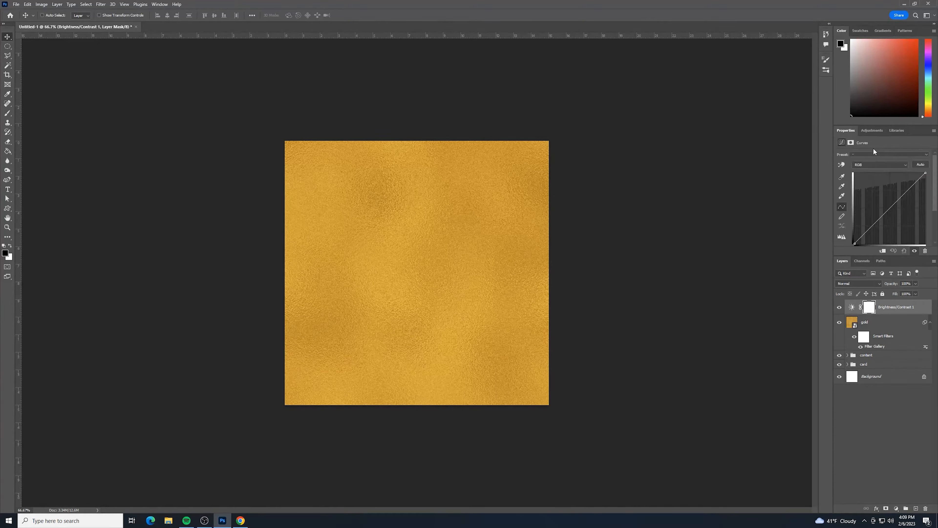
pyautogui.click(871, 147)
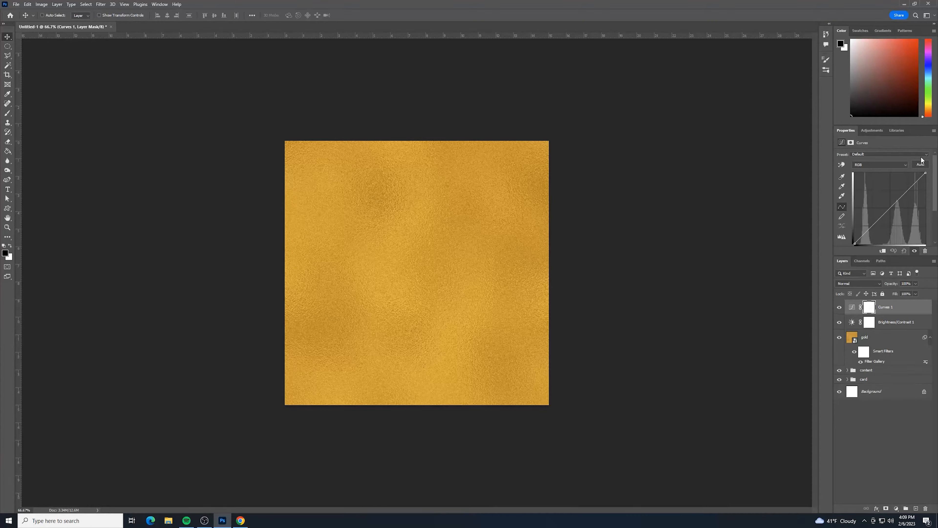
pyautogui.click(869, 229)
pyautogui.moveTo(870, 230); pyautogui.dragTo(875, 227)
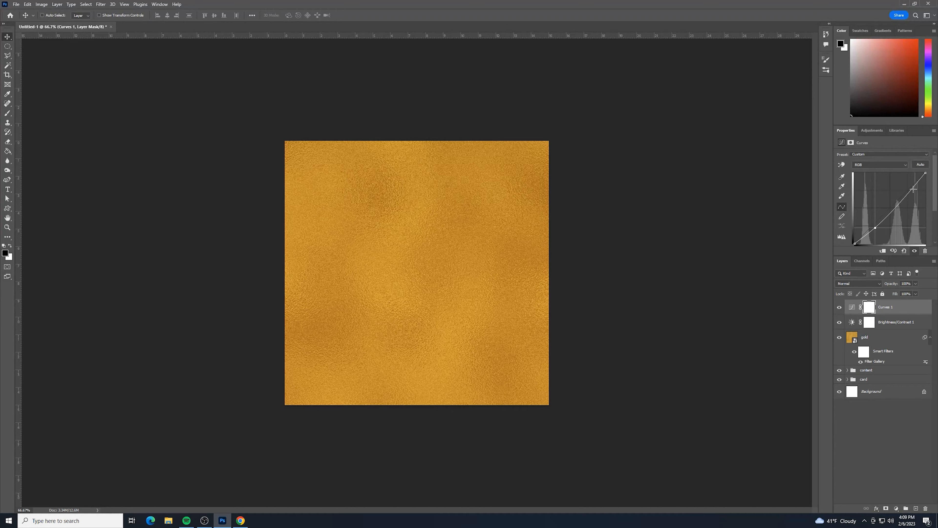
pyautogui.moveTo(910, 191); pyautogui.dragTo(905, 189)
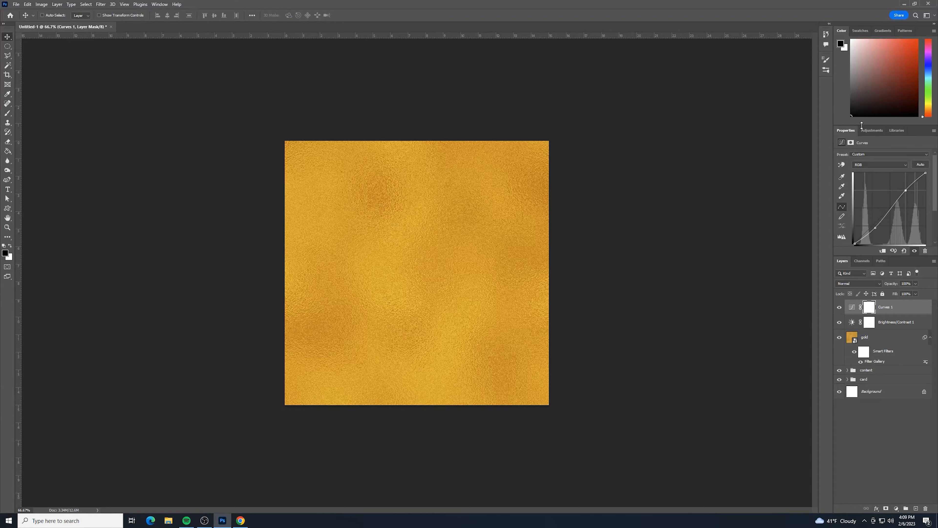
# Add a Hue/Saturation adjustment above the gold texture and set its Hue to +6
pyautogui.click(873, 130)
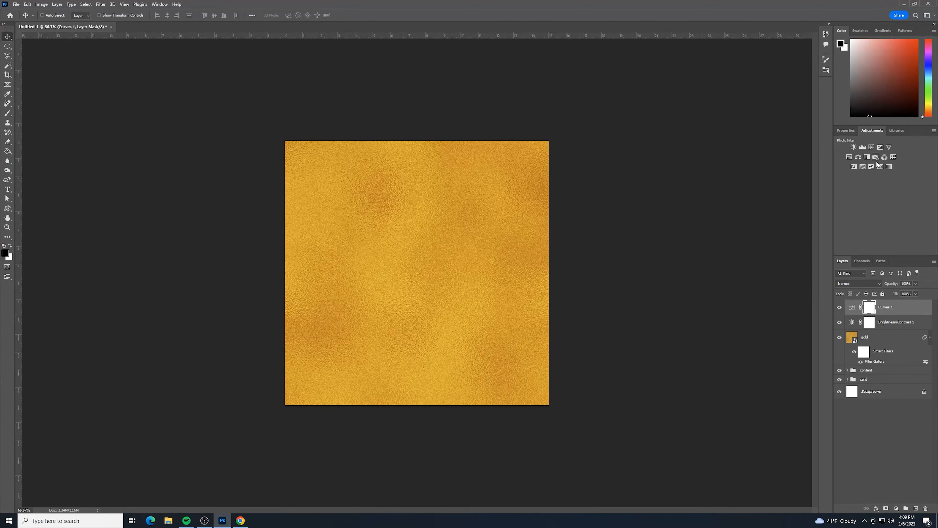
pyautogui.click(849, 157)
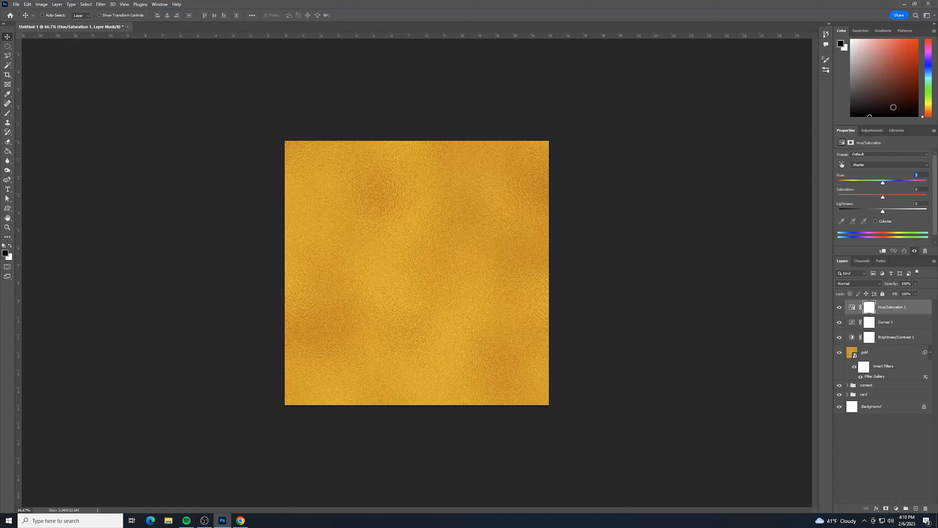
pyautogui.write('7')
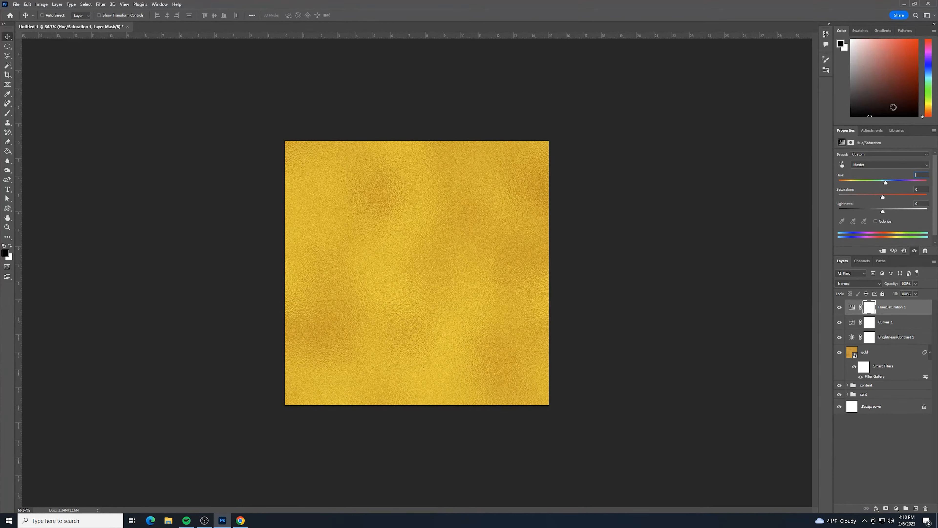
pyautogui.write('6')
# Compare the gold texture with and without the Hue/Saturation adjustment
pyautogui.click(839, 307)
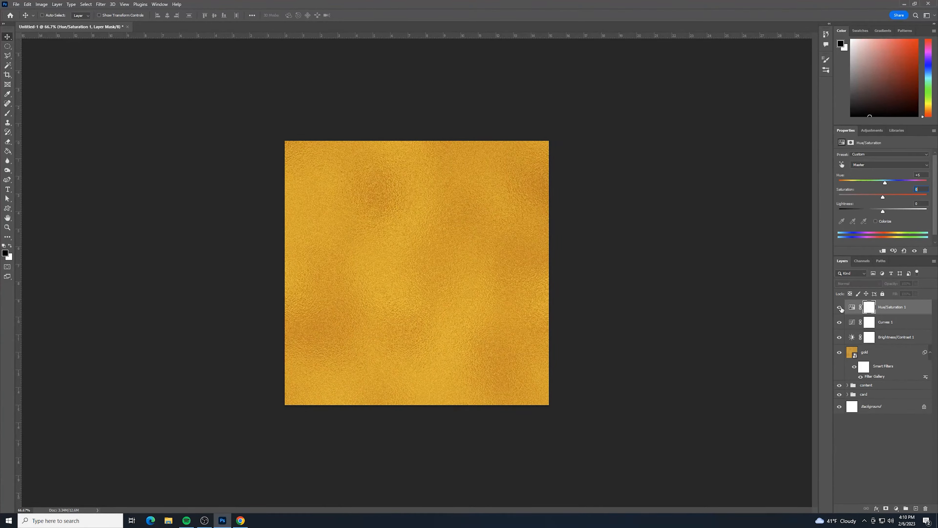
pyautogui.click(839, 307)
pyautogui.click(840, 307)
pyautogui.click(839, 307)
pyautogui.click(839, 307)
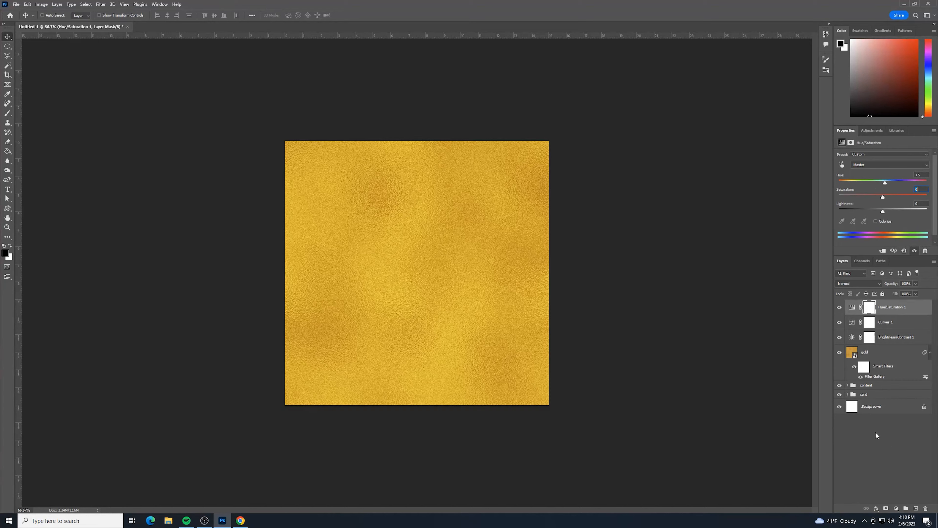
# Duplicate the gold layer together with its Hue/Saturation, Curves and Brightness/Contrast adjustments within the same document
pyautogui.click(891, 432)
pyautogui.click(897, 308)
pyautogui.keyDown('shift'); pyautogui.click(898, 353); pyautogui.keyUp('shift')
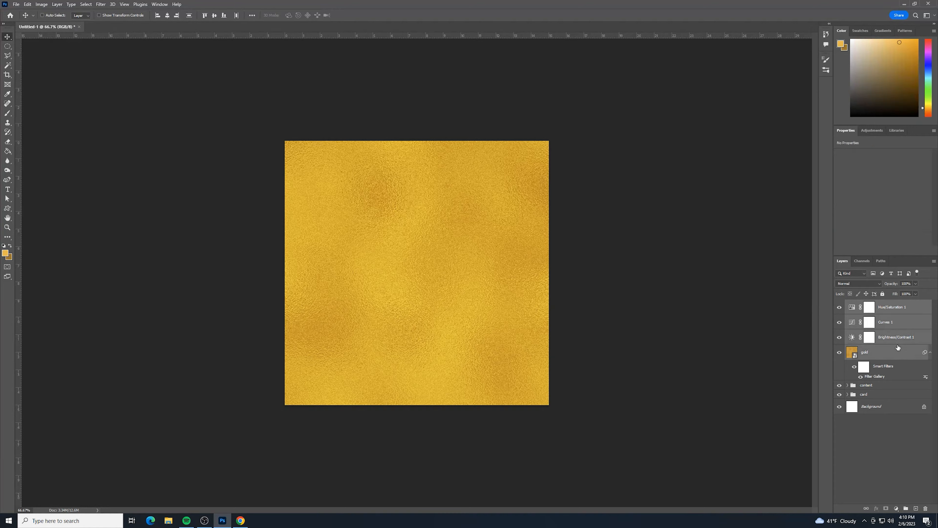
pyautogui.rightClick(894, 331)
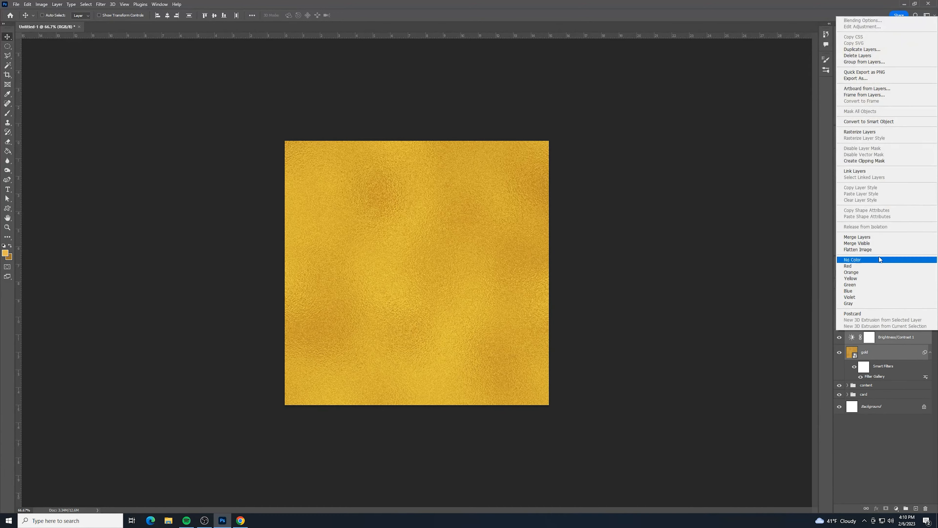
pyautogui.click(856, 49)
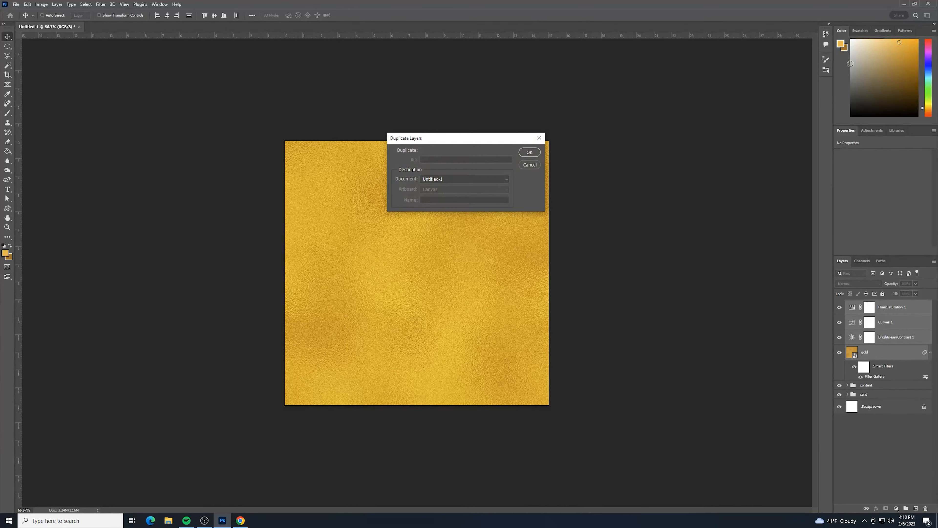
pyautogui.click(528, 152)
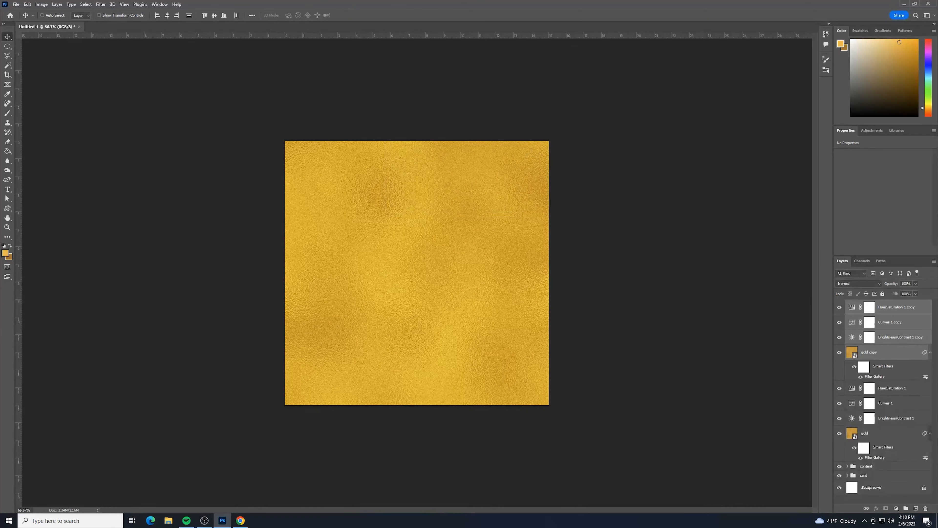
# Group the duplicated gold layers, name the group "Gold adjustments" and hide it
pyautogui.click(905, 508)
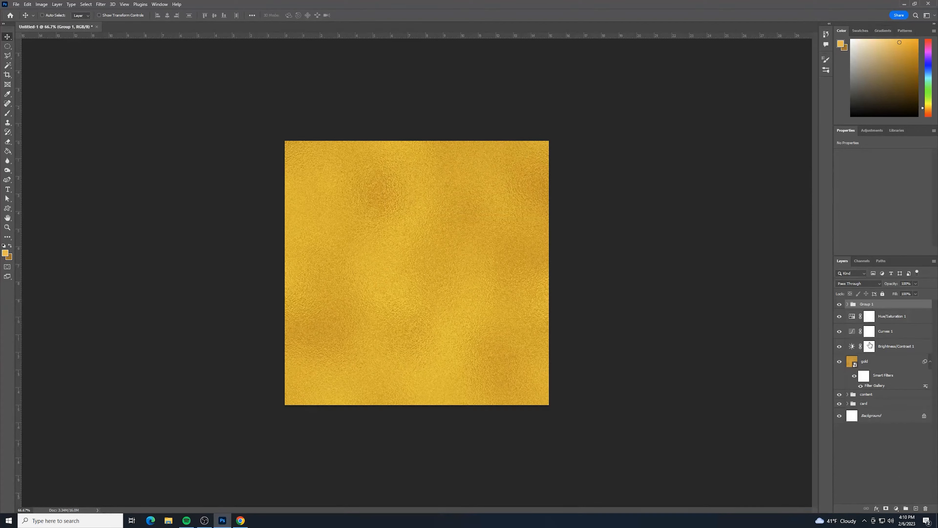
pyautogui.doubleClick(865, 304)
pyautogui.write('Gold adjustments')
pyautogui.press('Return')
pyautogui.click(839, 304)
pyautogui.click(870, 462)
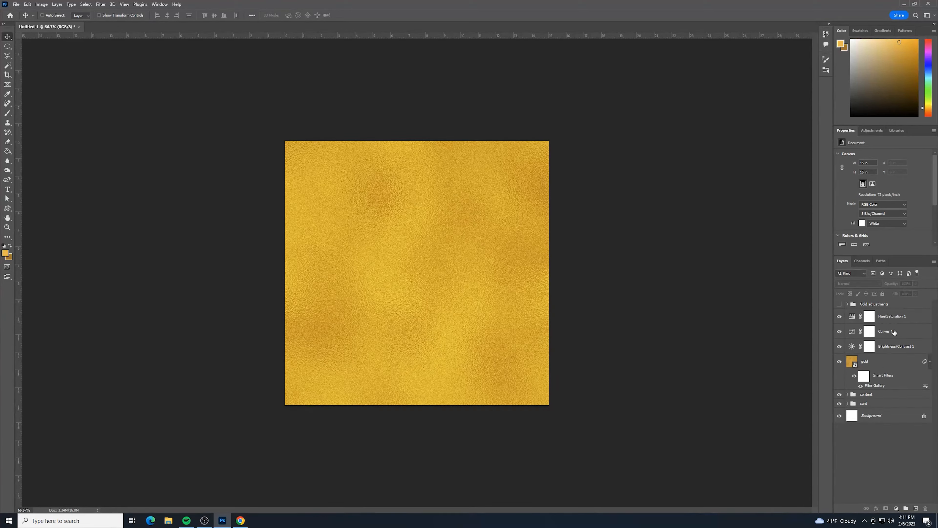
# Convert the visible gold layer and its three adjustment layers into a single smart object
pyautogui.click(877, 316)
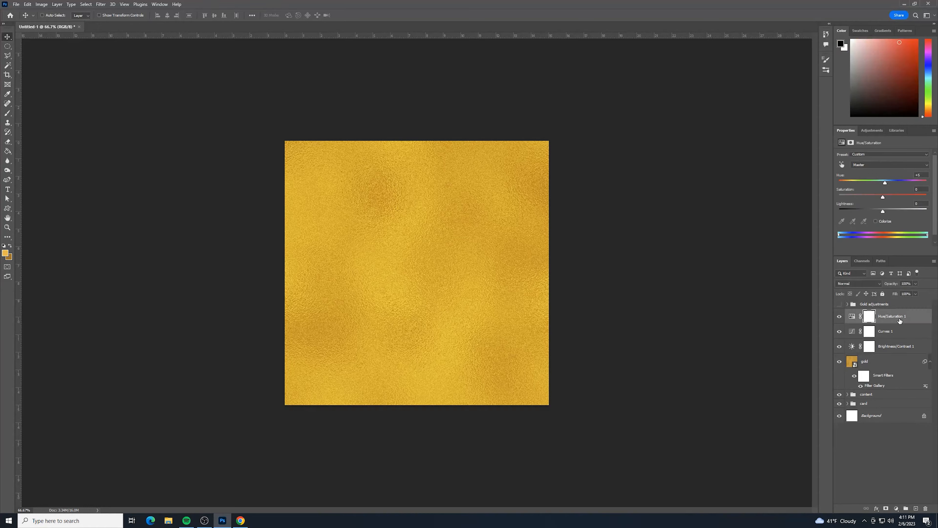
pyautogui.keyDown('shift'); pyautogui.click(895, 364); pyautogui.keyUp('shift')
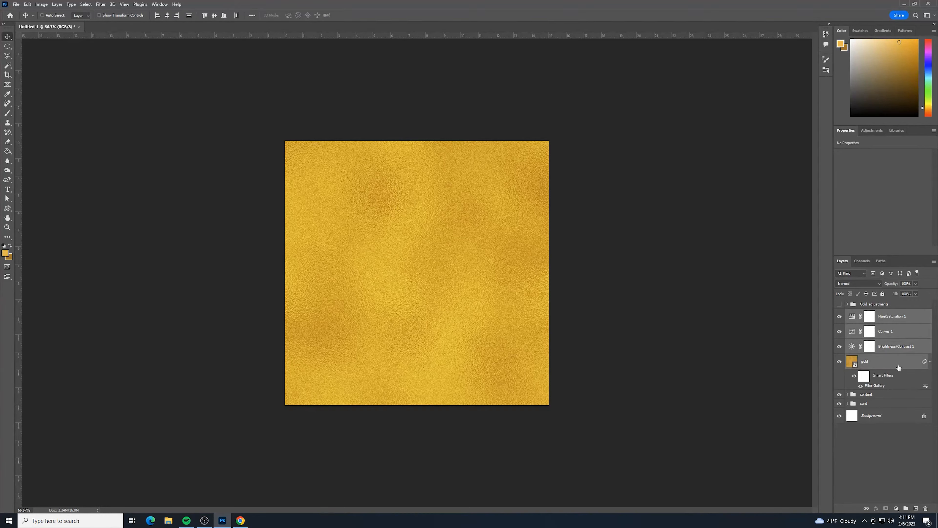
pyautogui.rightClick(898, 364)
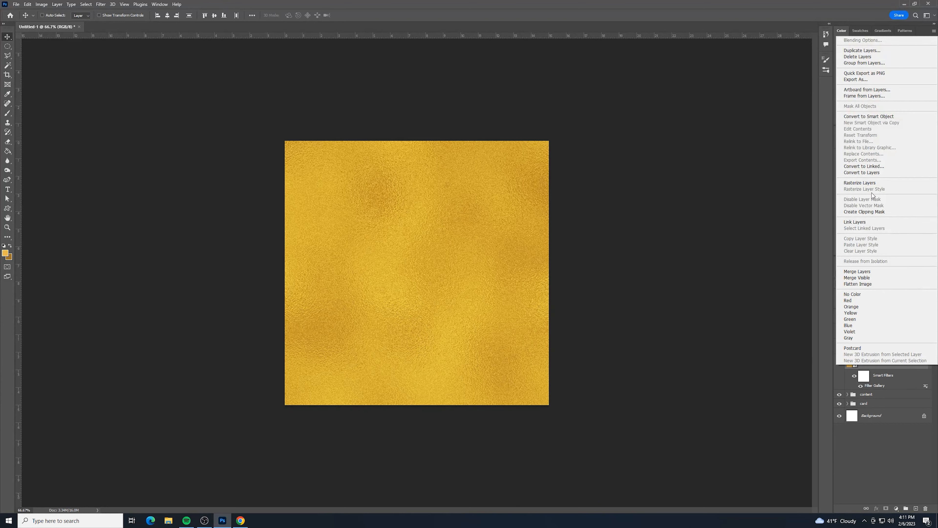
pyautogui.click(858, 116)
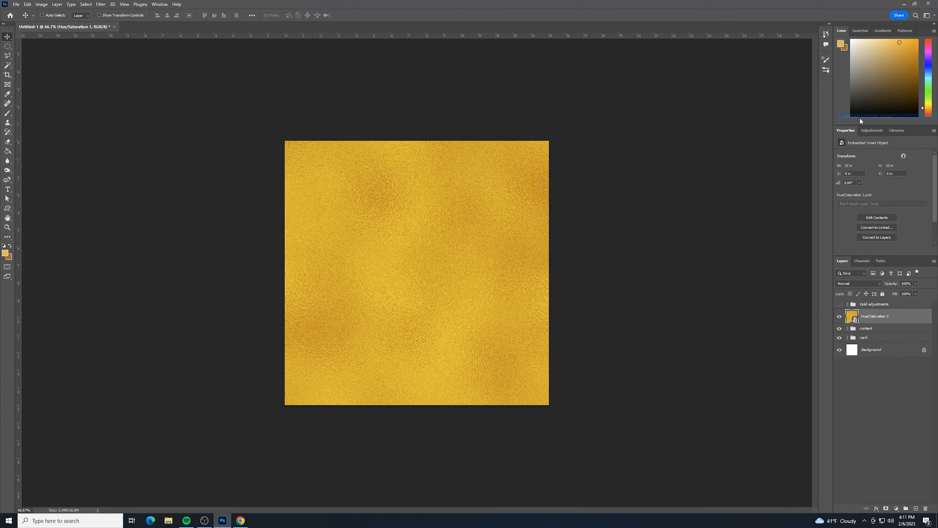
# Inspect the layers stored in the Gold adjustments group
pyautogui.click(850, 305)
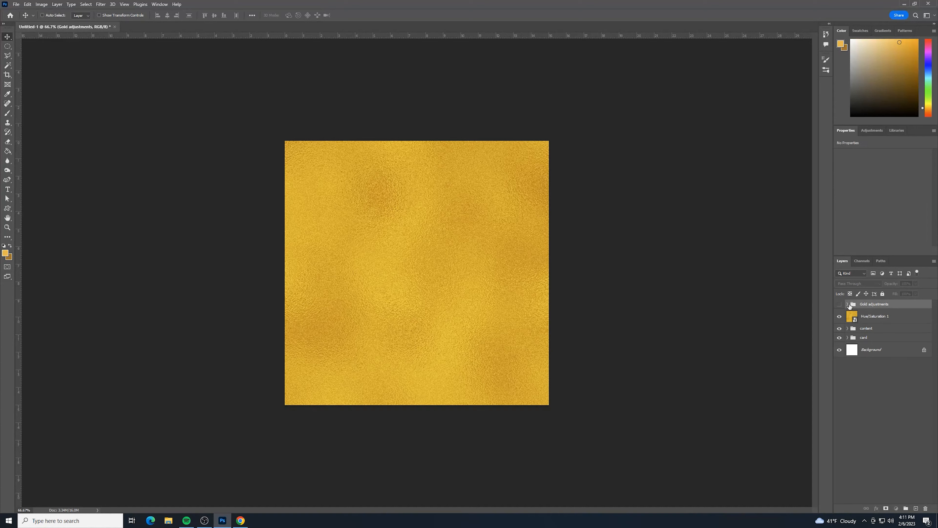
pyautogui.click(848, 304)
pyautogui.click(848, 304)
# Rename the combined gold smart object as "Gold" and clip it to the content group below
pyautogui.click(874, 317)
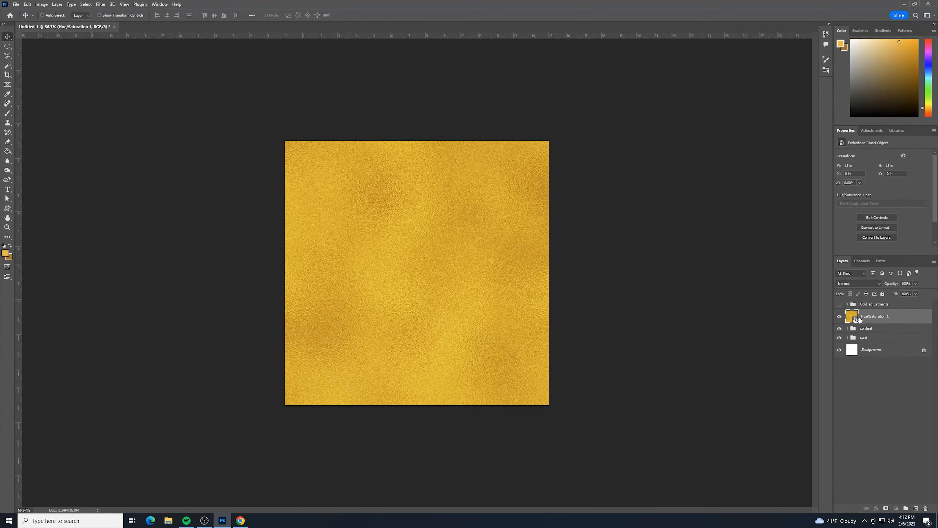
pyautogui.doubleClick(866, 317)
pyautogui.write('Gold')
pyautogui.press('Return')
pyautogui.moveTo(881, 313)
pyautogui.mouseDown()
pyautogui.moveTo(885, 334)
pyautogui.moveTo(890, 323)
pyautogui.mouseUp()
pyautogui.keyDown('alt'); pyautogui.click(891, 322); pyautogui.keyUp('alt')
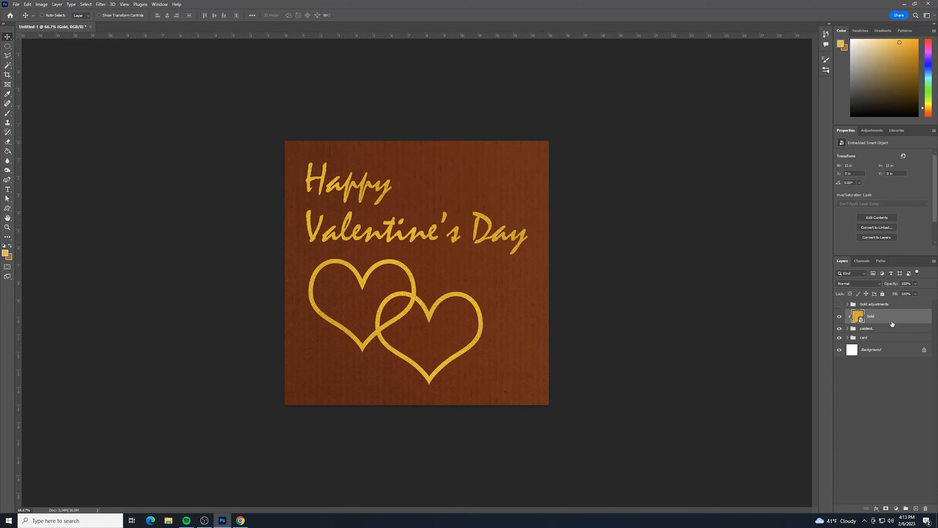
# Add an Inner Shadow layer style to the content group and set its Angle to 124°
pyautogui.click(892, 333)
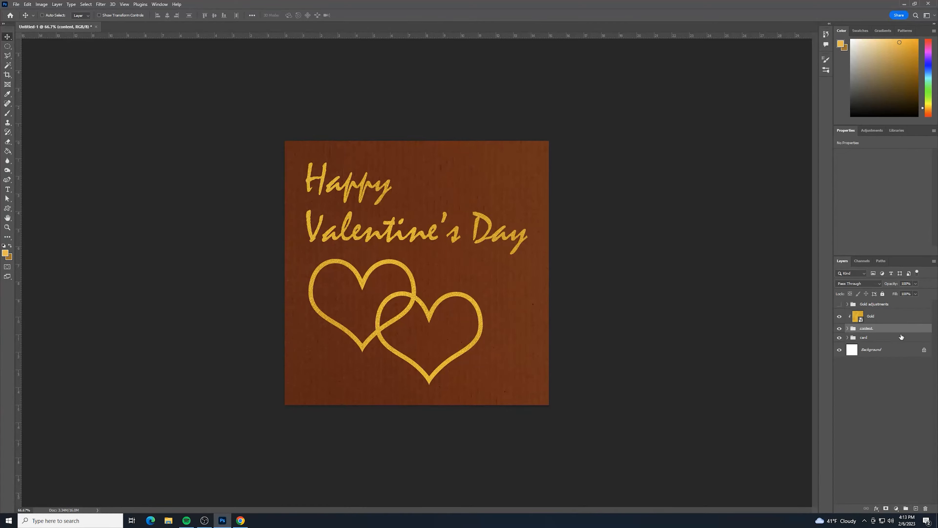
pyautogui.doubleClick(904, 334)
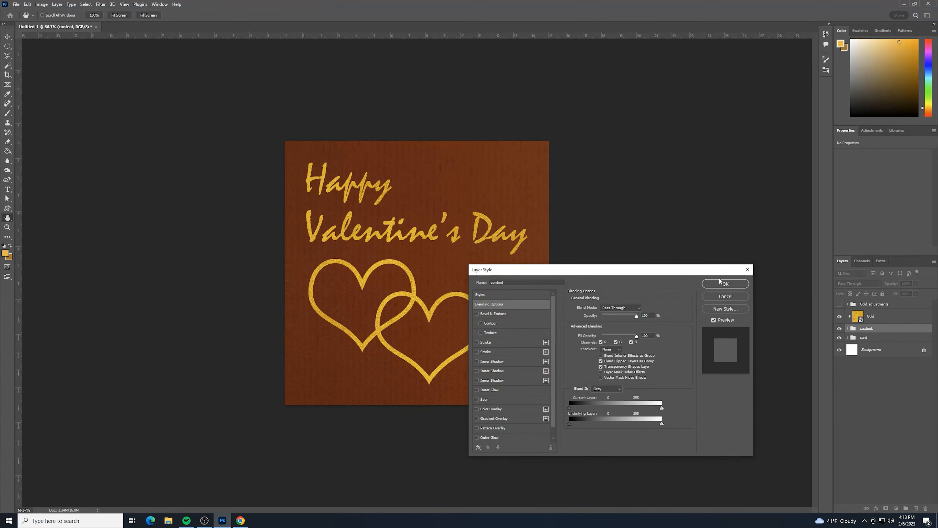
pyautogui.moveTo(639, 269); pyautogui.dragTo(724, 162)
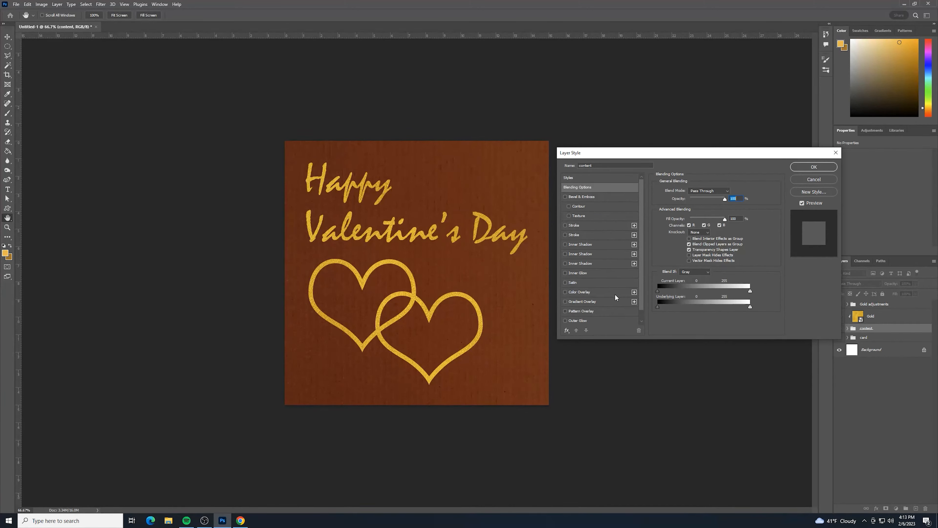
pyautogui.click(596, 242)
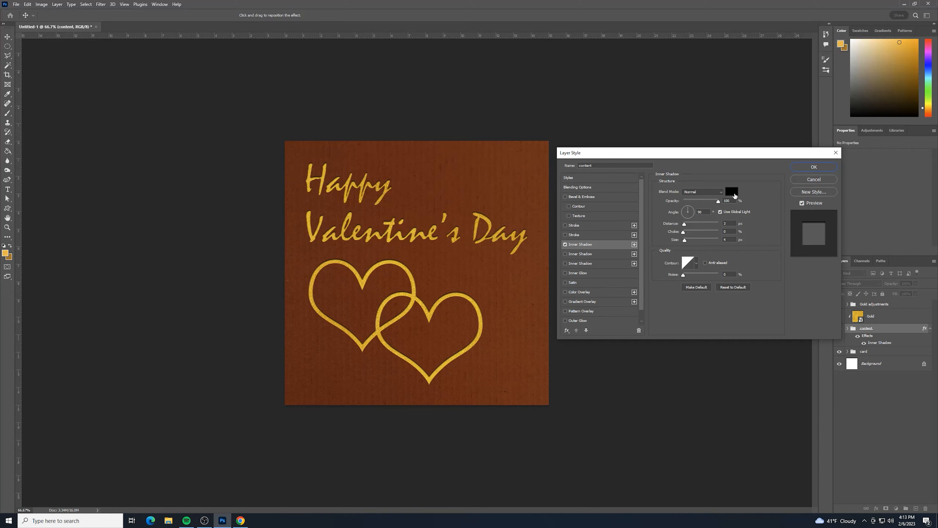
pyautogui.click(701, 212)
pyautogui.write('124')
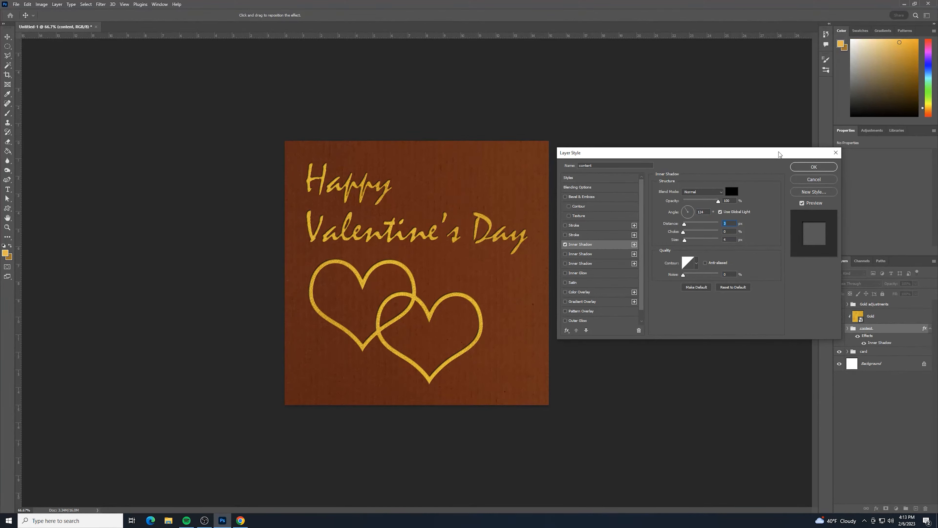
# Set the inner shadow's Distance to 2 px, Choke to 16% and Size to 4 px, trying smaller sizes first
pyautogui.write('2')
pyautogui.write('16')
pyautogui.write('1')
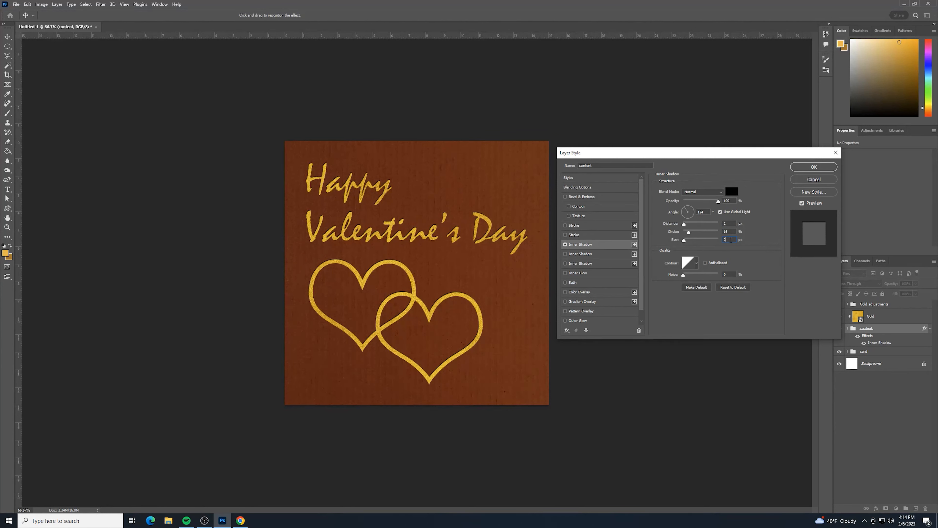
pyautogui.write('3')
pyautogui.write('4')
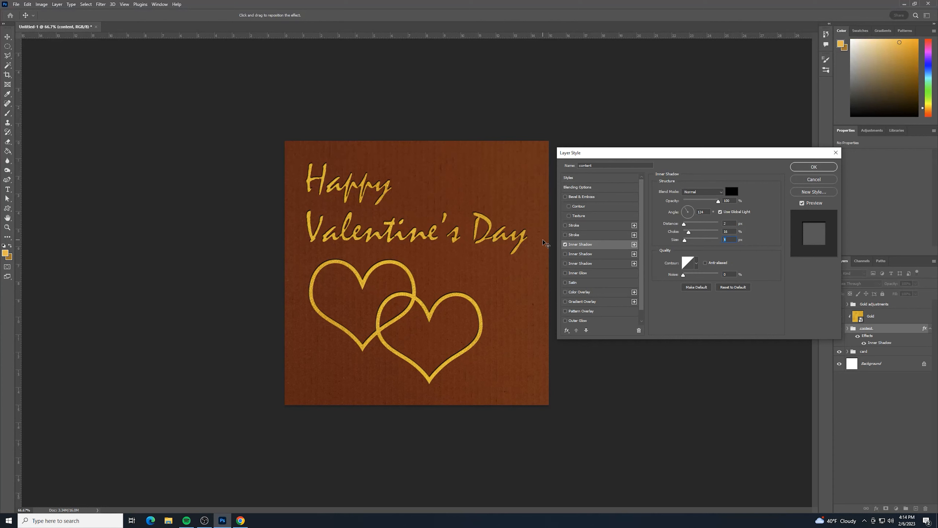
# Set the inner shadow's Size to 3 px and apply the layer style to the content group
pyautogui.write('3')
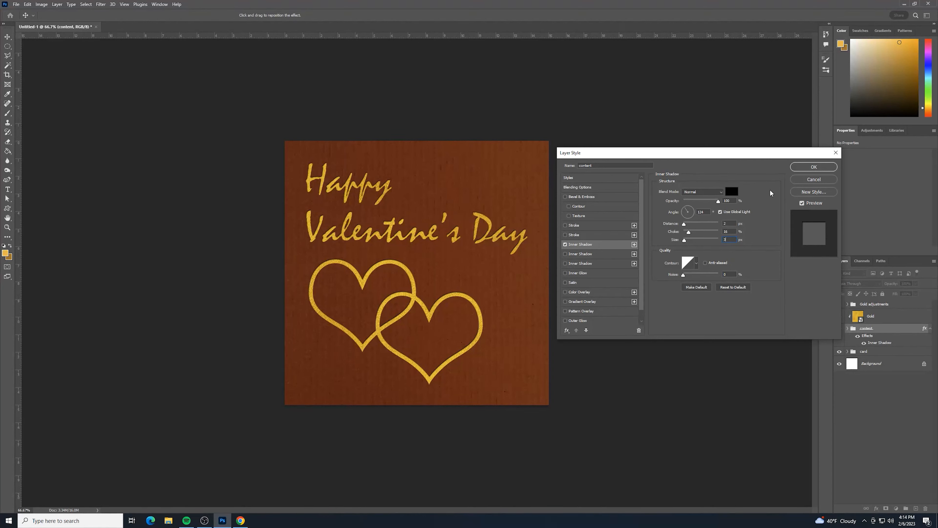
pyautogui.click(804, 170)
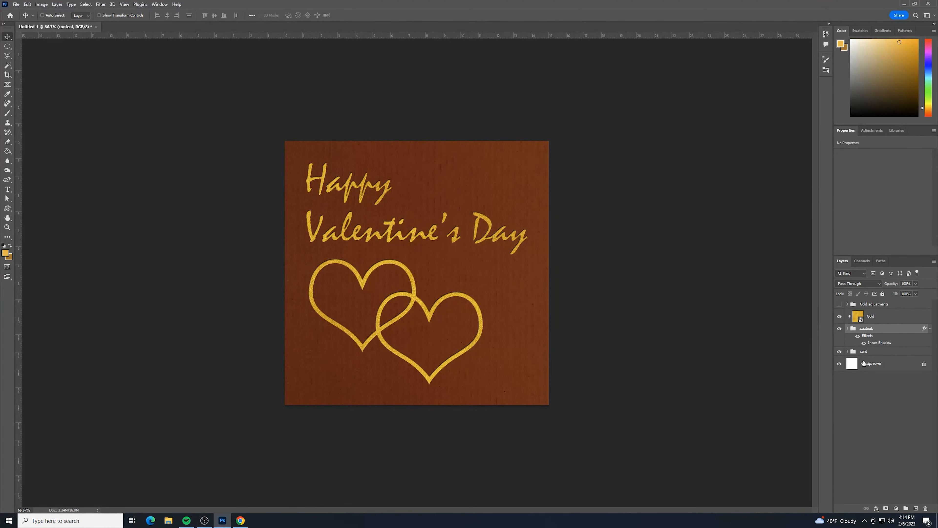
pyautogui.click(886, 354)
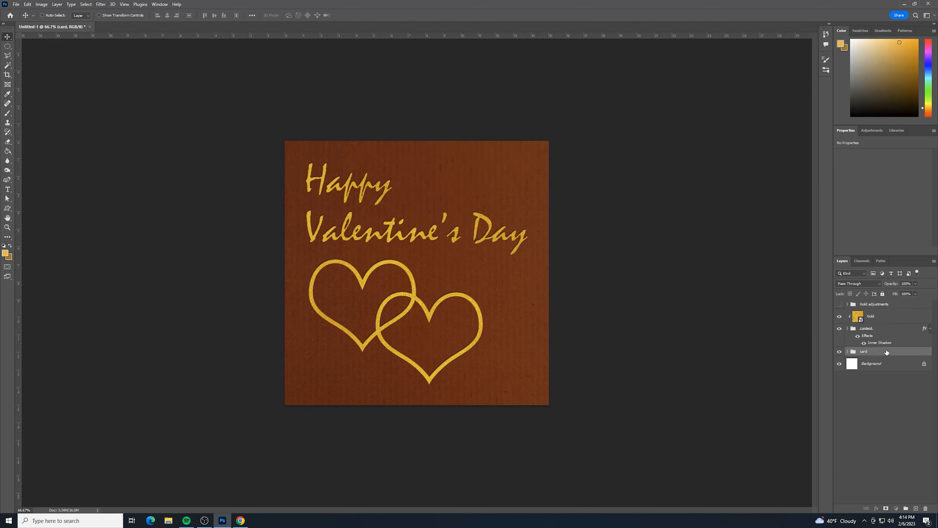
pyautogui.doubleClick(885, 351)
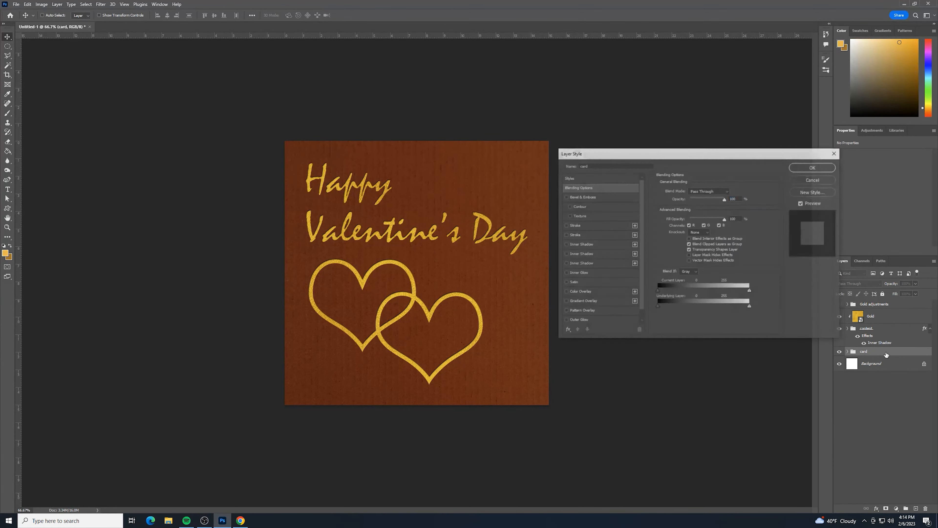
pyautogui.click(837, 154)
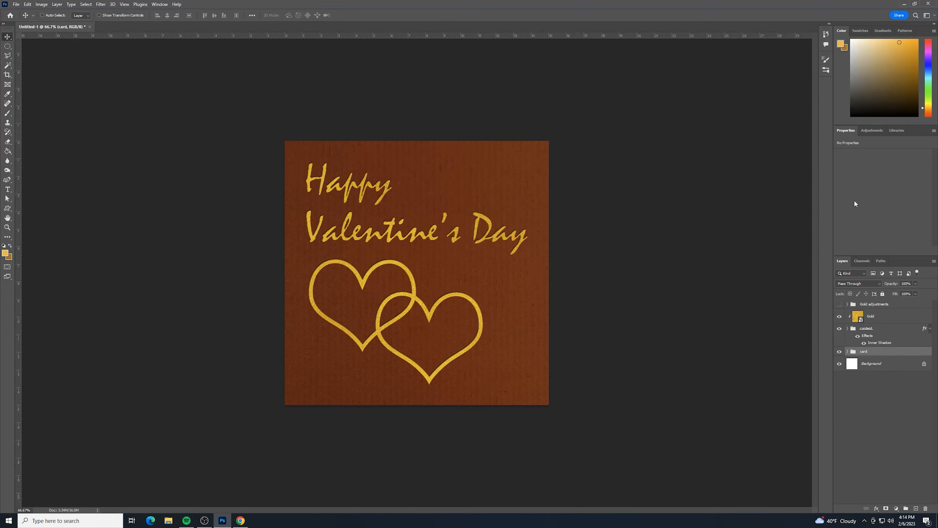
# Inspect the red layer inside the card group and review the whole card at 50% zoom
pyautogui.click(847, 352)
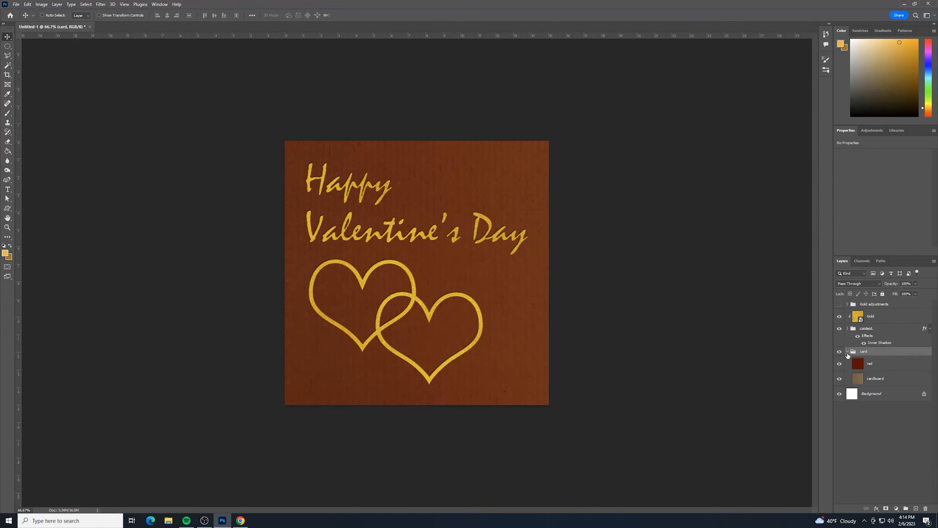
pyautogui.click(888, 364)
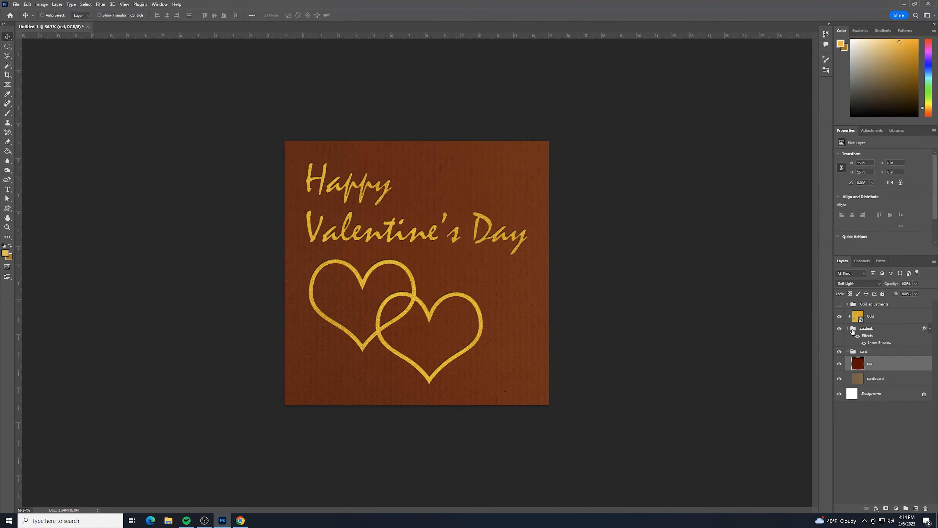
pyautogui.click(847, 351)
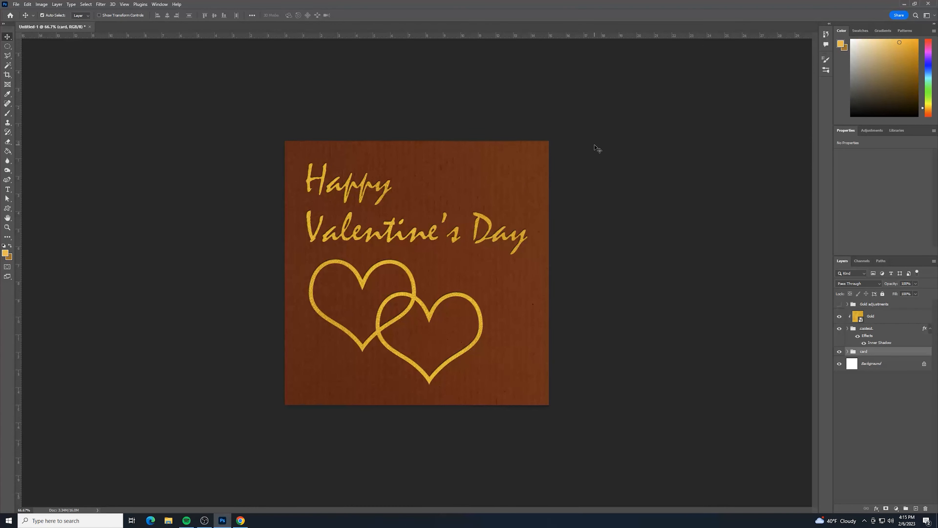
pyautogui.hotkey('ctrl', '-')
pyautogui.hotkey('ctrl', '-')
pyautogui.hotkey('ctrl', '+')
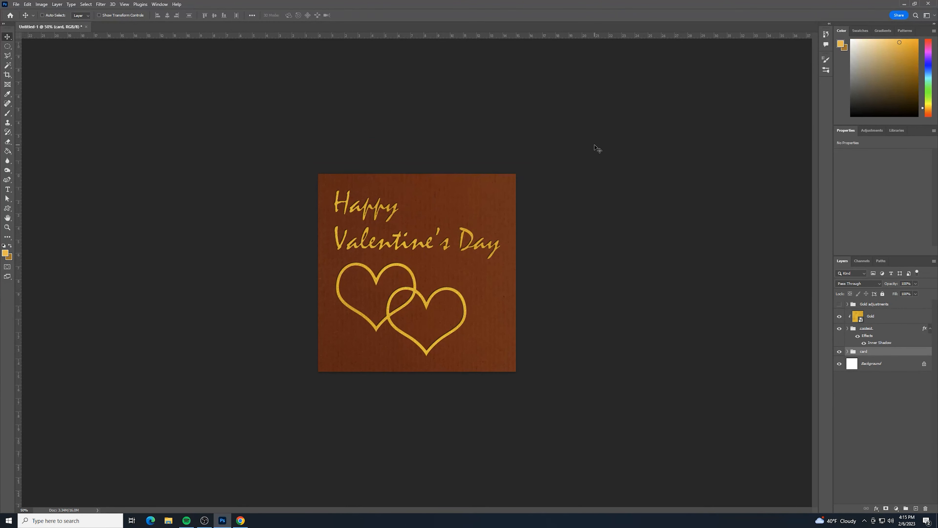